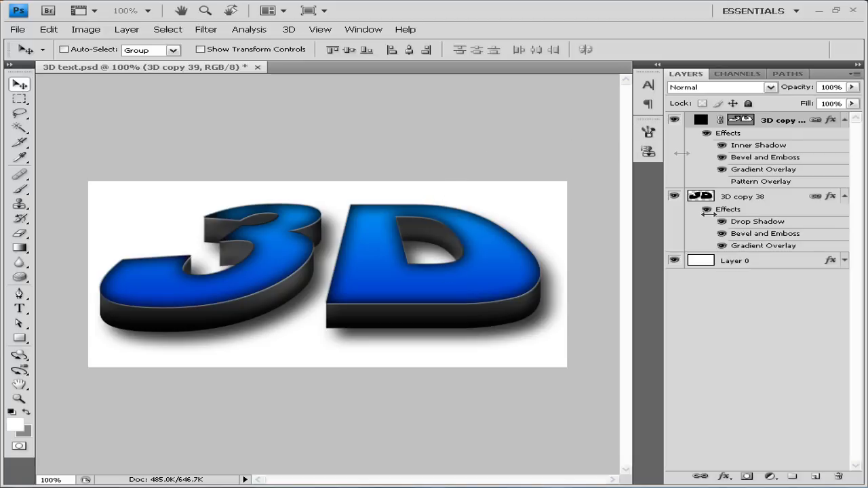
Switch to the browser to look over the products and Creative Suite 5 offers on the Adobe home page.
{"action": "left_click", "coordinate": [743, 300]}
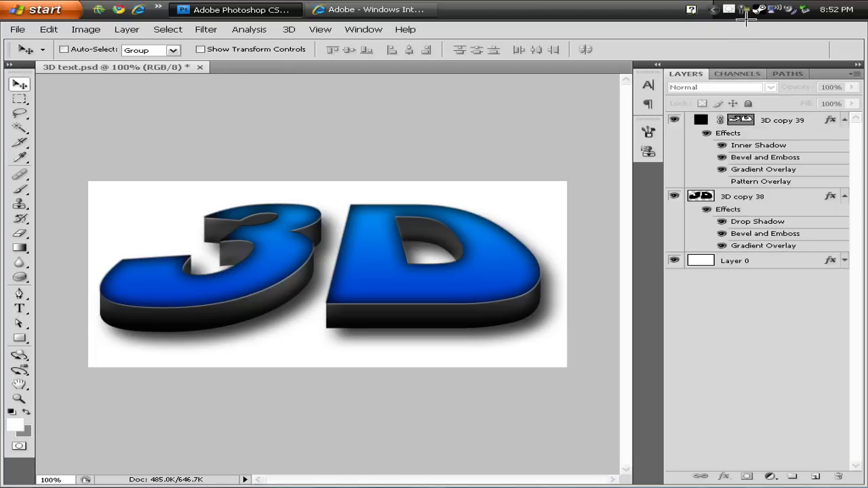
{"action": "left_click", "coordinate": [411, 9]}
{"action": "scroll", "coordinate": [490, 150], "scroll_direction": "up", "scroll_amount": 3}
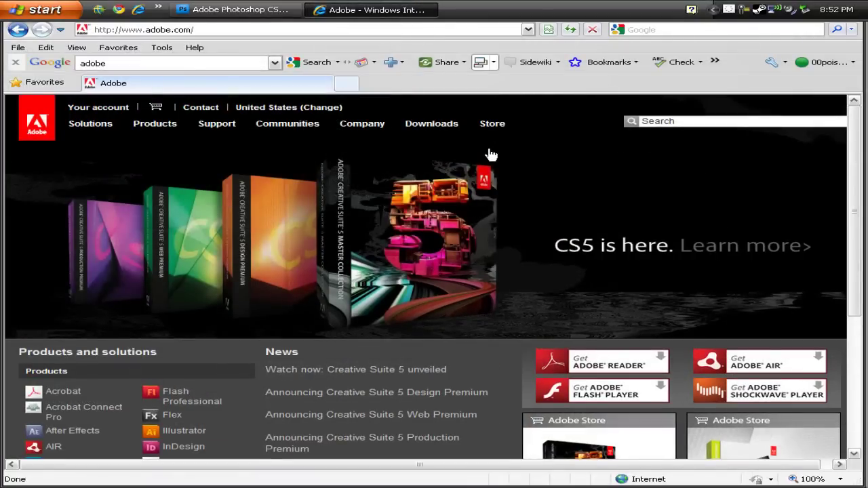
{"action": "scroll", "coordinate": [490, 147], "scroll_direction": "down", "scroll_amount": 1}
{"action": "scroll", "coordinate": [489, 145], "scroll_direction": "up", "scroll_amount": 1}
{"action": "scroll", "coordinate": [290, 317], "scroll_direction": "down", "scroll_amount": 3}
{"action": "left_click", "coordinate": [722, 37]}
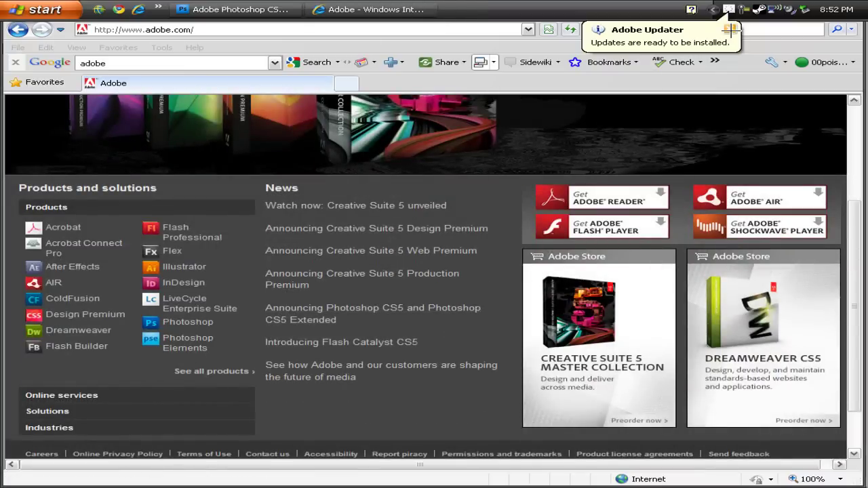
{"action": "left_click", "coordinate": [651, 77]}
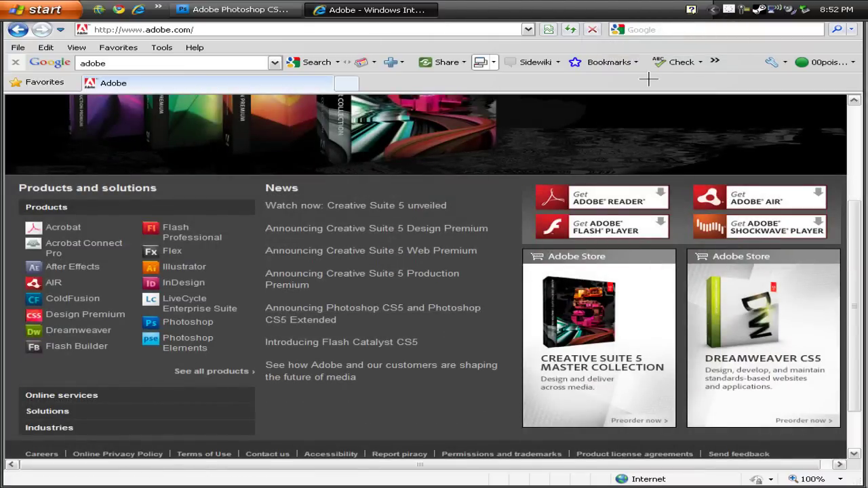
{"action": "left_click", "coordinate": [374, 10]}
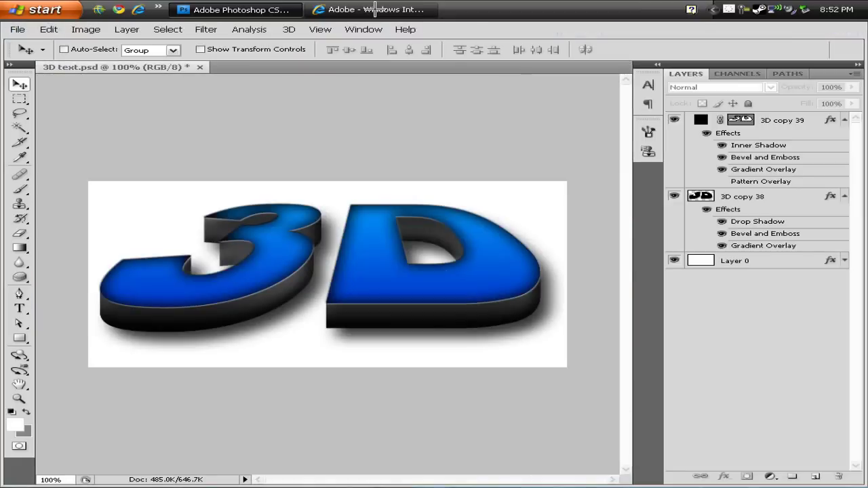
{"action": "double_click", "coordinate": [746, 35]}
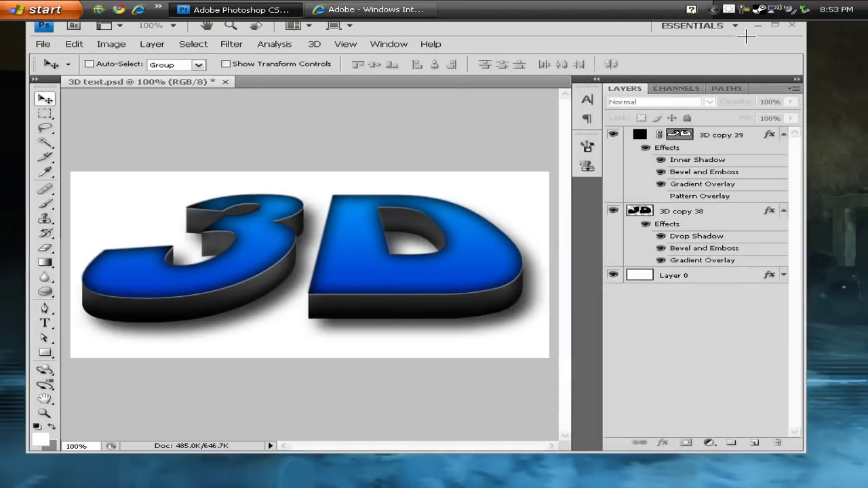
{"action": "left_click", "coordinate": [775, 25]}
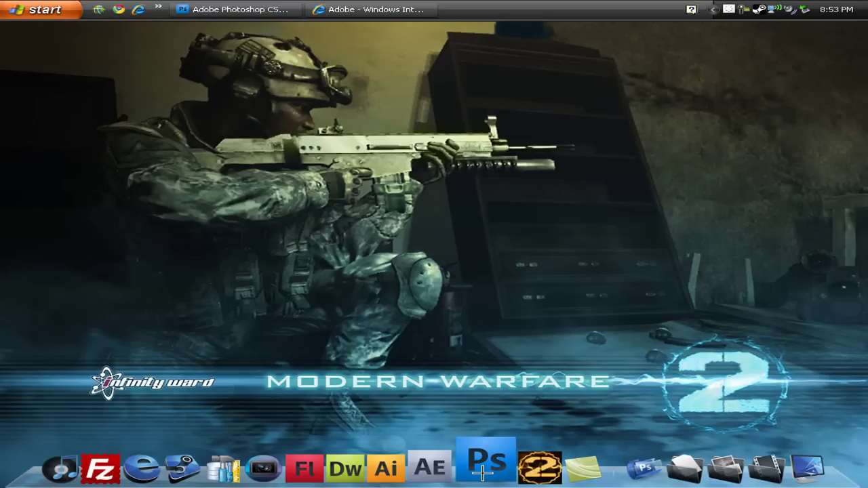
{"action": "right_click", "coordinate": [449, 234]}
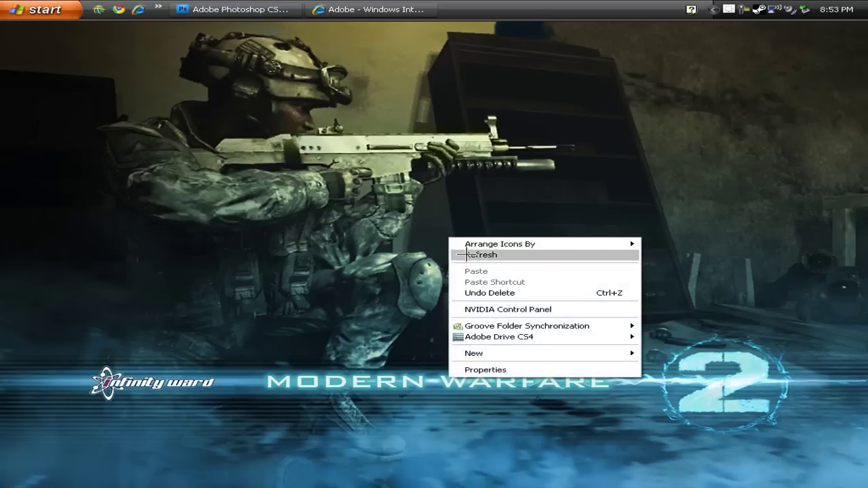
{"action": "left_click", "coordinate": [466, 254]}
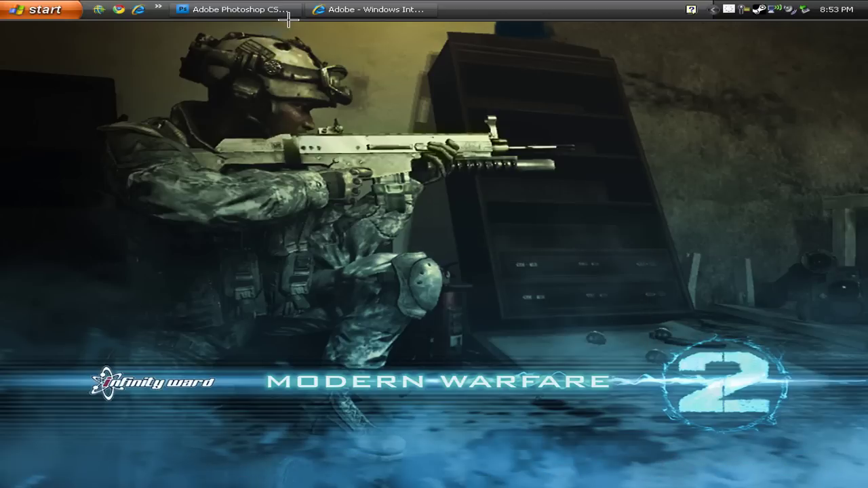
{"action": "left_click", "coordinate": [331, 9]}
{"action": "left_click", "coordinate": [331, 9]}
{"action": "left_click", "coordinate": [230, 10]}
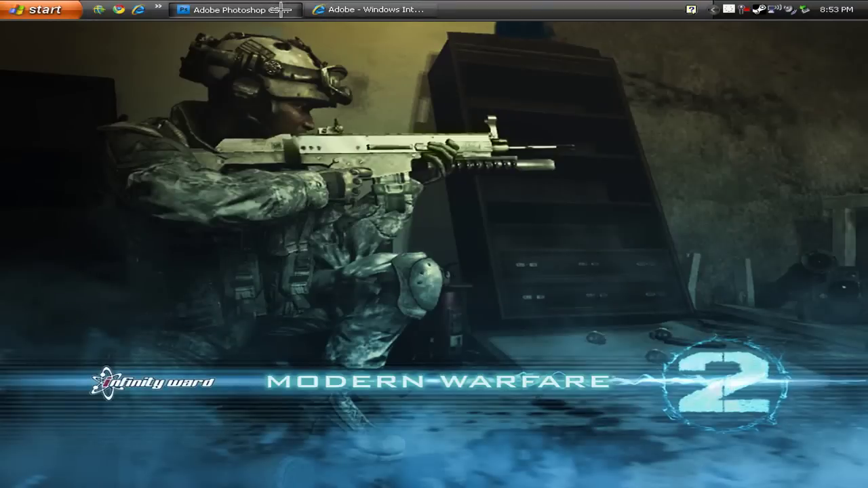
{"action": "left_click", "coordinate": [775, 25]}
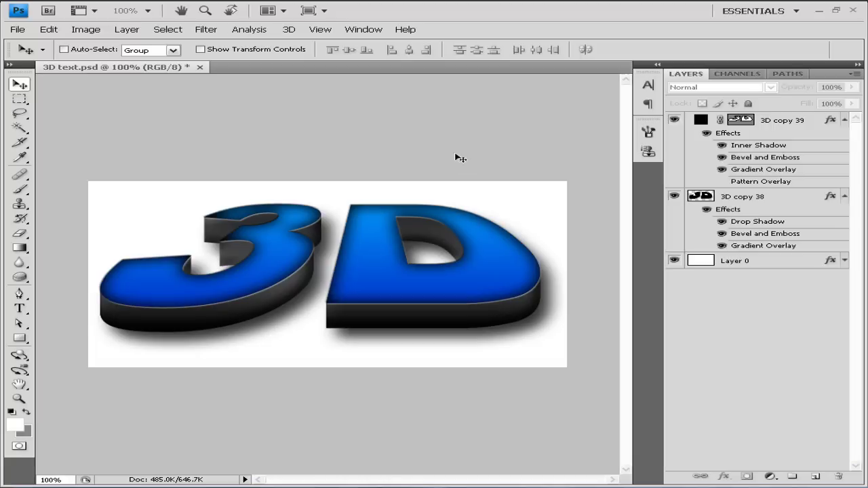
Create a new document 565 pixels wide and 293 pixels high with transparent background contents.
{"action": "left_click", "coordinate": [17, 29]}
{"action": "left_click", "coordinate": [31, 43]}
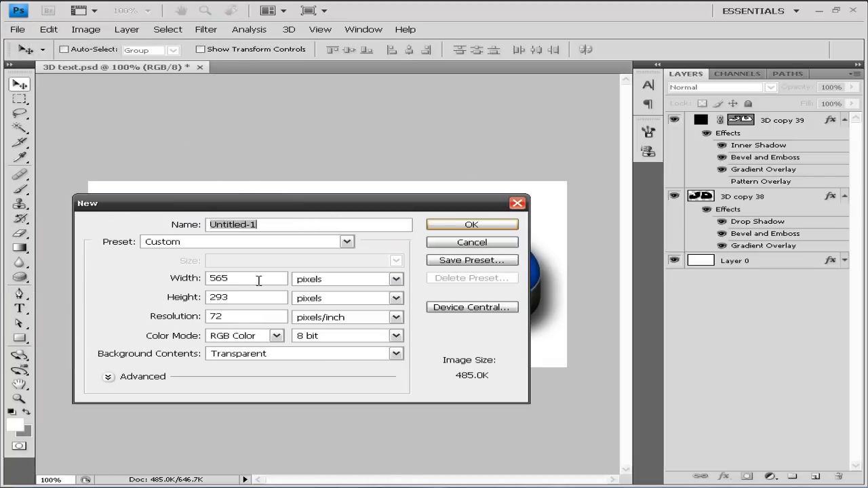
{"action": "key", "text": "Tab"}
{"action": "key", "text": "Tab"}
{"action": "type", "text": "565"}
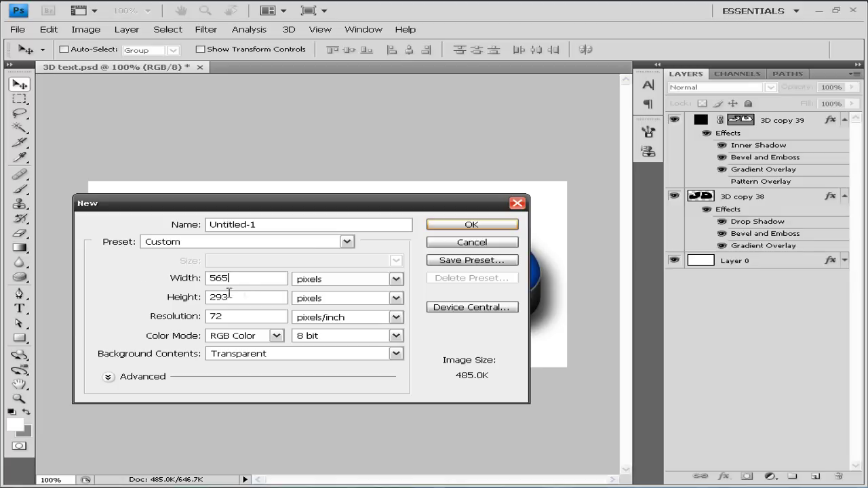
{"action": "left_click_drag", "start_coordinate": [246, 298], "coordinate": [81, 295]}
{"action": "key", "text": "BackSpace"}
{"action": "type", "text": "293"}
{"action": "left_click", "coordinate": [500, 224]}
Fill Layer 1 with white at 100% opacity in Normal mode and lock the layer completely.
{"action": "left_click", "coordinate": [48, 29]}
{"action": "left_click", "coordinate": [110, 196]}
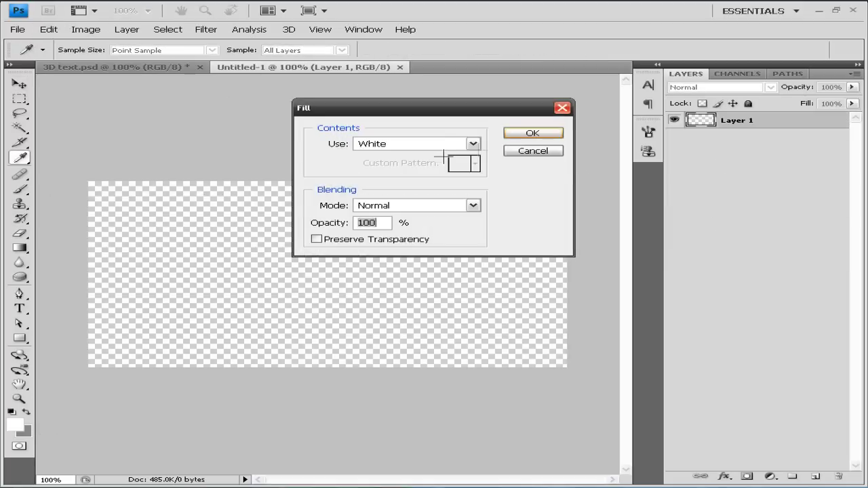
{"action": "left_click", "coordinate": [522, 135]}
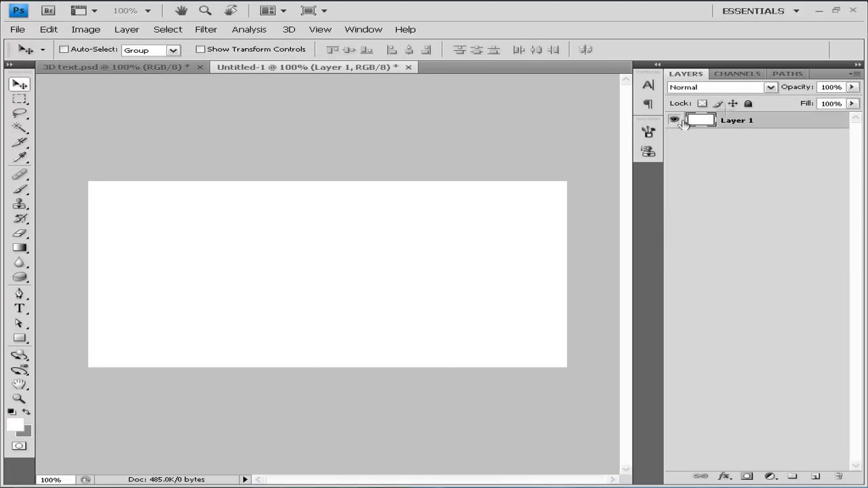
{"action": "left_click", "coordinate": [747, 103]}
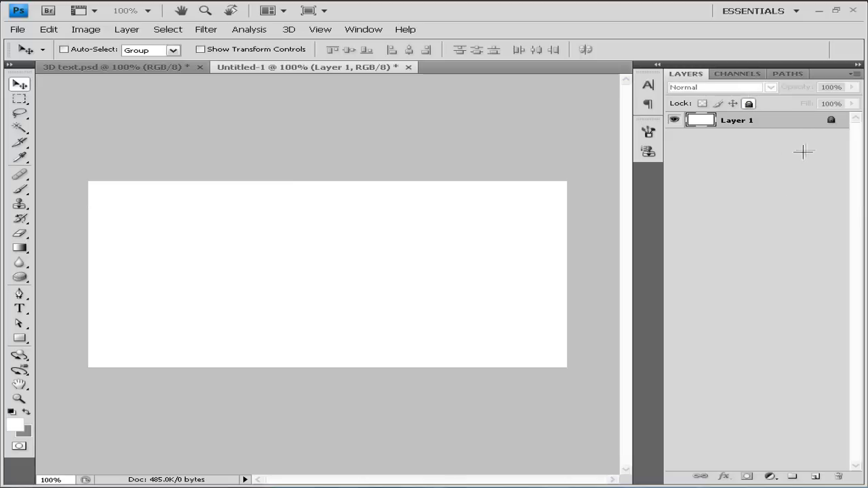
Add a new layer above the locked white background and activate the Type tool.
{"action": "left_click", "coordinate": [813, 478]}
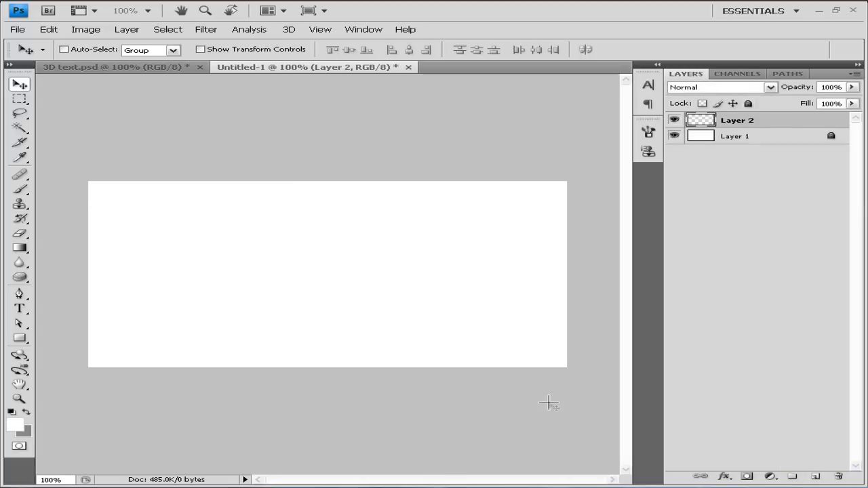
{"action": "left_click", "coordinate": [19, 309]}
{"action": "left_click", "coordinate": [66, 307]}
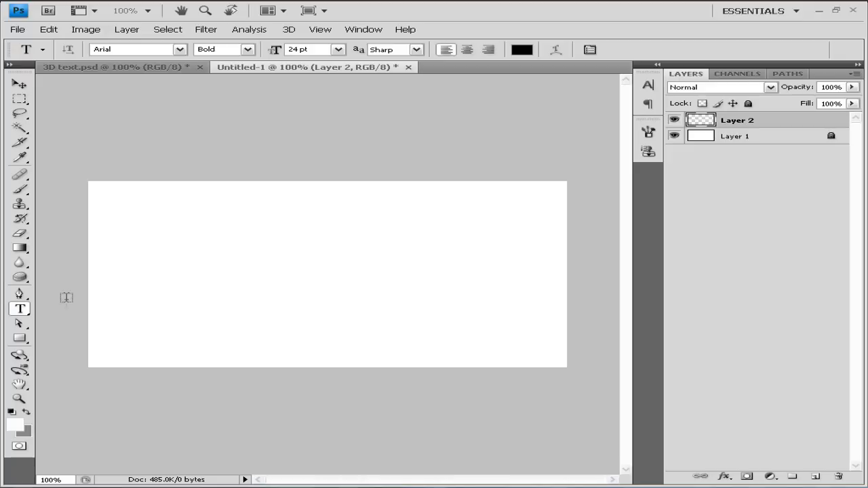
{"action": "left_click", "coordinate": [180, 49]}
{"action": "left_click", "coordinate": [181, 49]}
{"action": "left_click", "coordinate": [248, 49]}
{"action": "left_click", "coordinate": [248, 48]}
{"action": "left_click", "coordinate": [417, 49]}
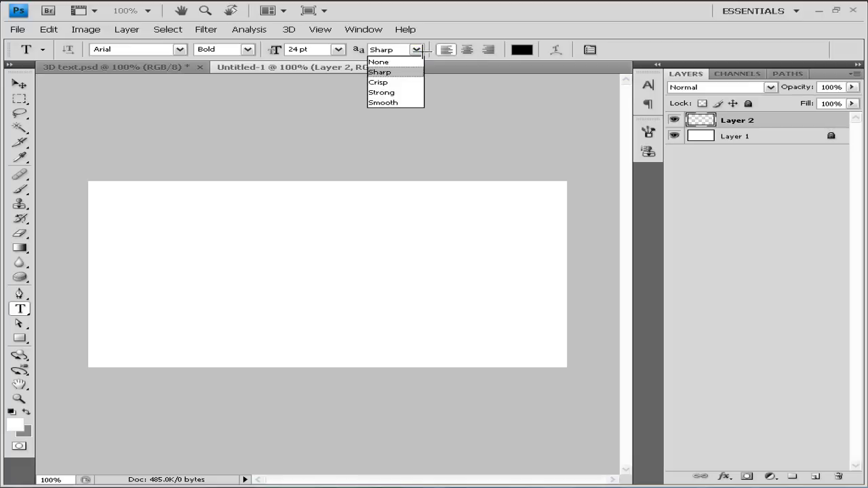
{"action": "left_click", "coordinate": [425, 50]}
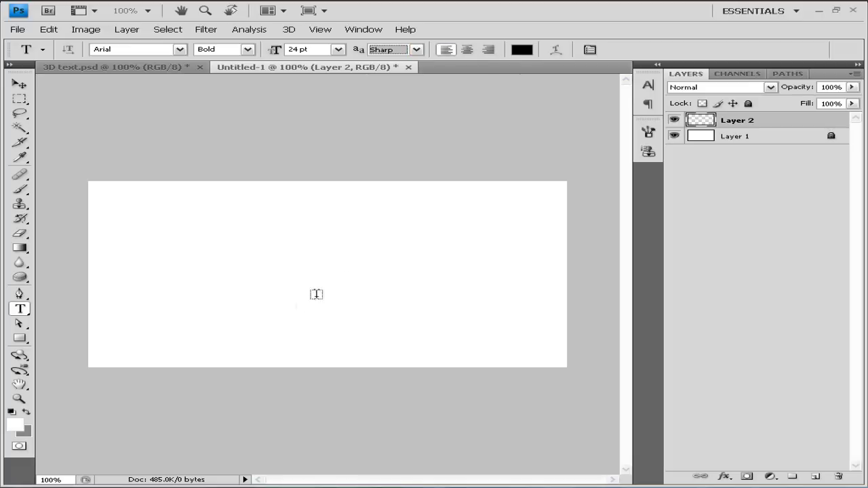
Place the black text "3D" near the canvas centre in Arial Bold 24 pt and commit it.
{"action": "left_click", "coordinate": [249, 284]}
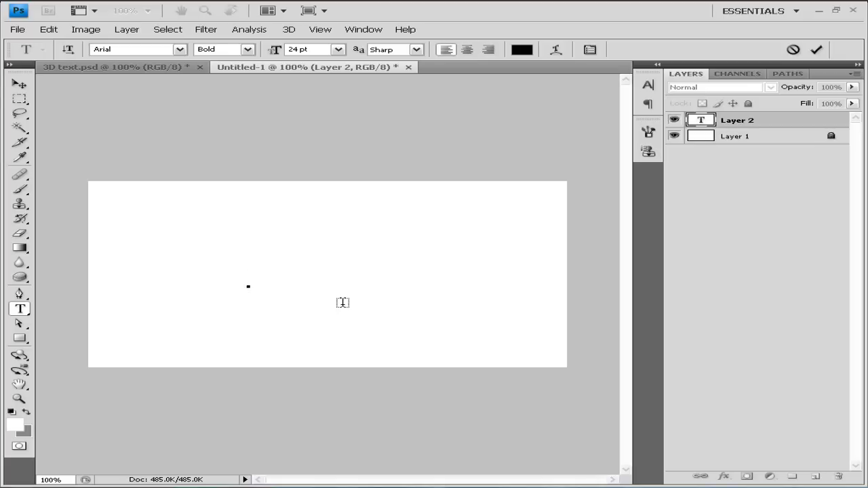
{"action": "type", "text": "3D"}
{"action": "key", "text": "ctrl+Return"}
{"action": "key", "text": "v"}
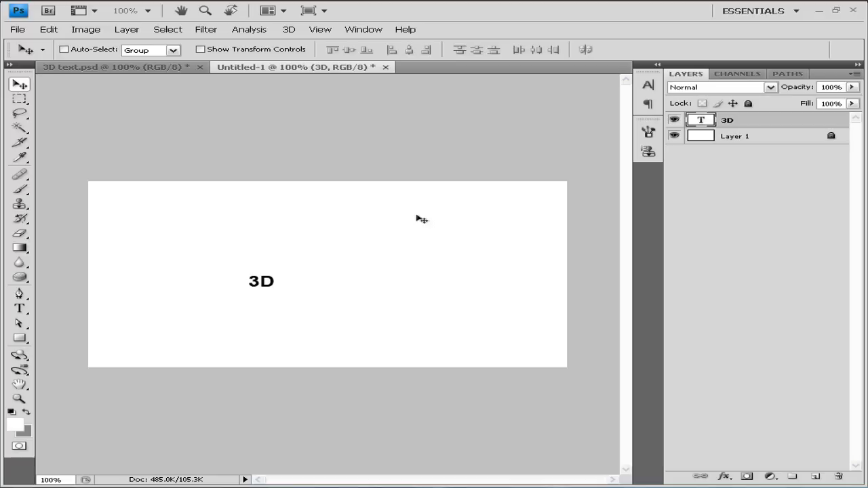
Scale the "3D" text proportionally to about 1123% and position it in the middle of the canvas.
{"action": "key", "text": "ctrl+t"}
{"action": "left_click_drag", "start_coordinate": [278, 272], "coordinate": [337, 229]}
{"action": "left_click_drag", "start_coordinate": [383, 204], "coordinate": [595, 120]}
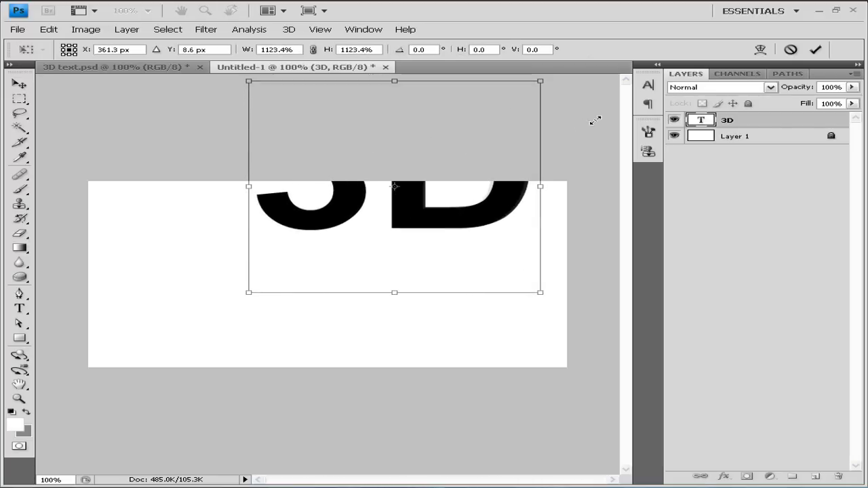
{"action": "left_click", "coordinate": [19, 84]}
{"action": "left_click", "coordinate": [338, 197]}
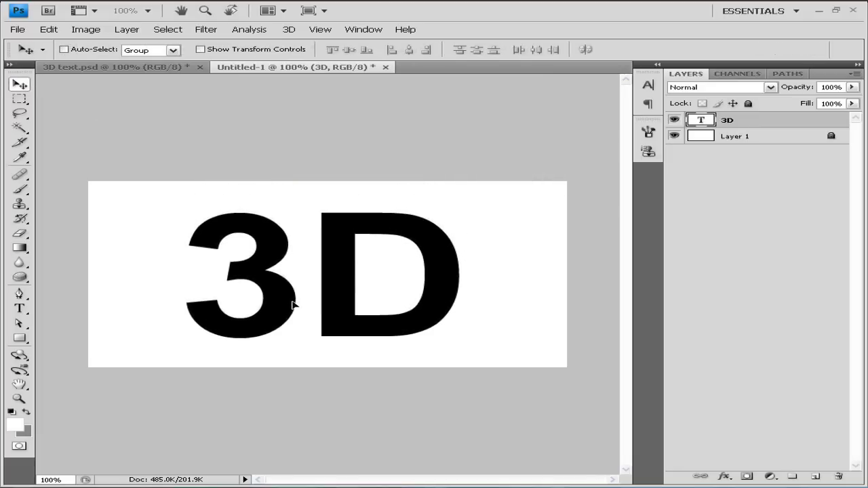
{"action": "left_click_drag", "start_coordinate": [292, 301], "coordinate": [296, 301]}
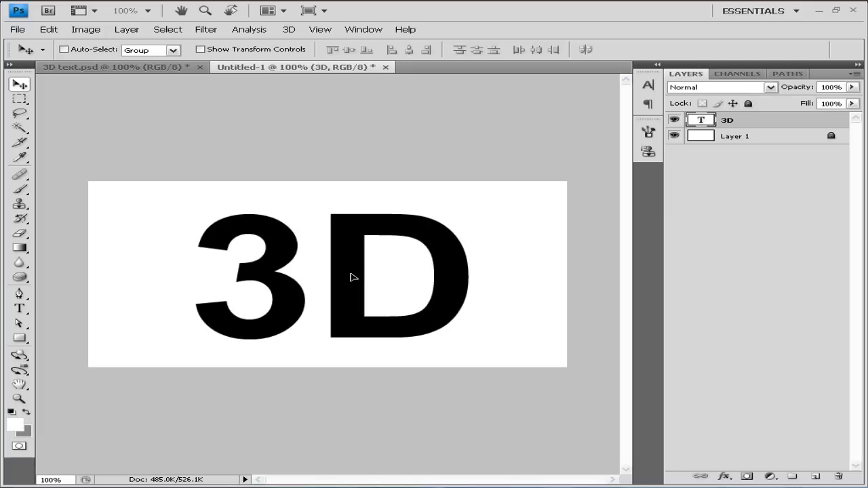
{"action": "left_click_drag", "start_coordinate": [351, 277], "coordinate": [351, 288]}
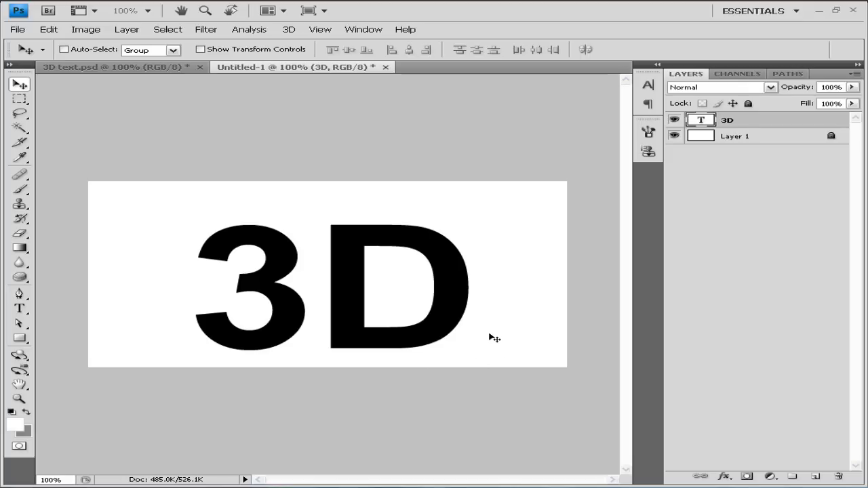
Rasterize the "3D" type layer.
{"action": "left_click", "coordinate": [744, 273]}
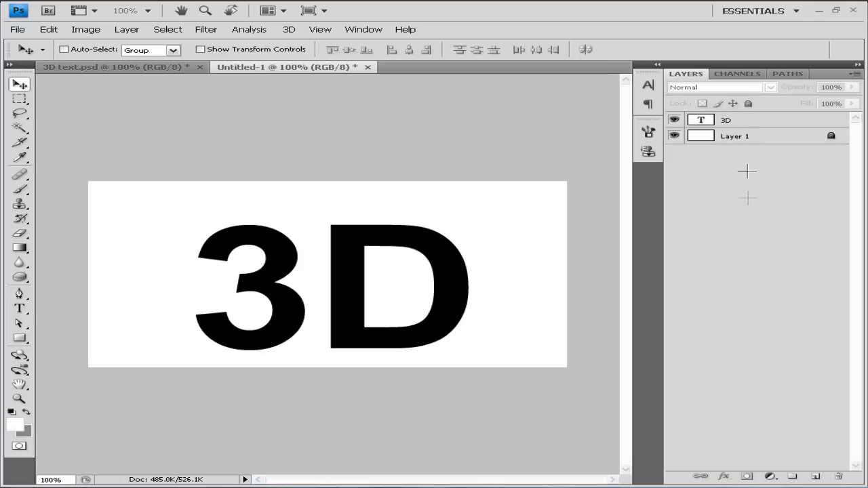
{"action": "right_click", "coordinate": [769, 119]}
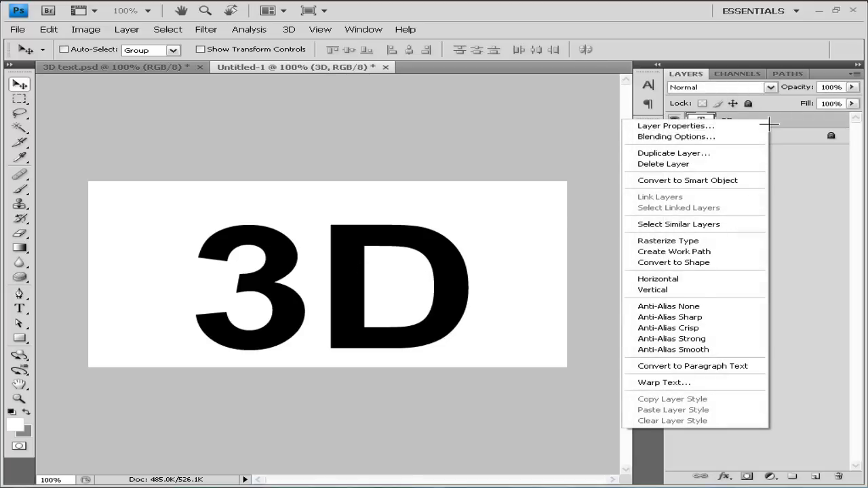
{"action": "left_click", "coordinate": [725, 240]}
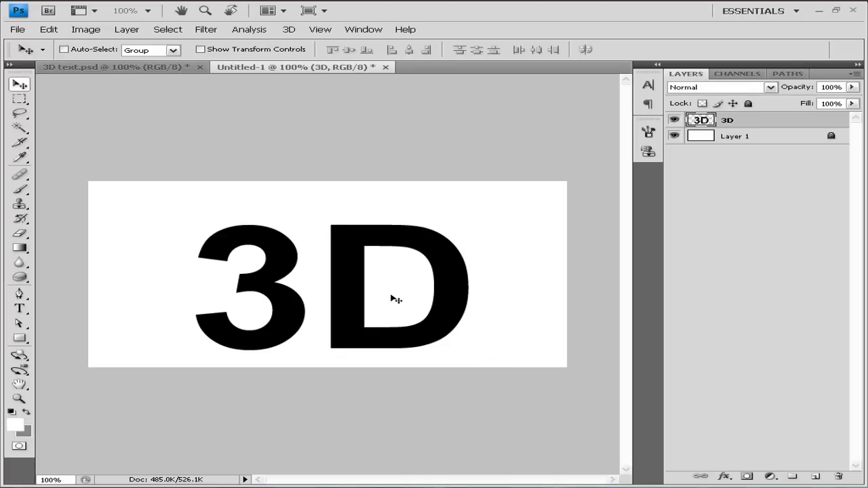
Apply a perspective transform that widens the base of the "3D" letters on both sides, and recentre them horizontally.
{"action": "key", "text": "ctrl+t"}
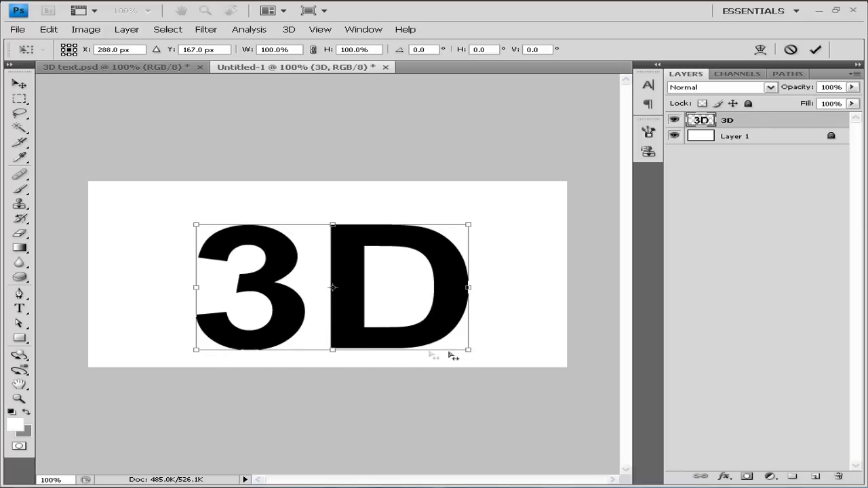
{"action": "left_click_drag", "start_coordinate": [470, 352], "coordinate": [593, 352]}
{"action": "left_click", "coordinate": [19, 83]}
{"action": "left_click", "coordinate": [347, 199]}
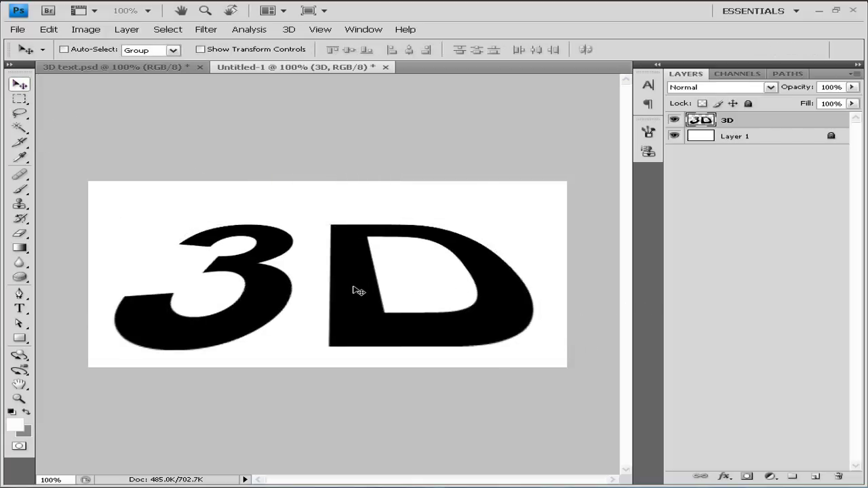
{"action": "left_click_drag", "start_coordinate": [352, 287], "coordinate": [358, 286]}
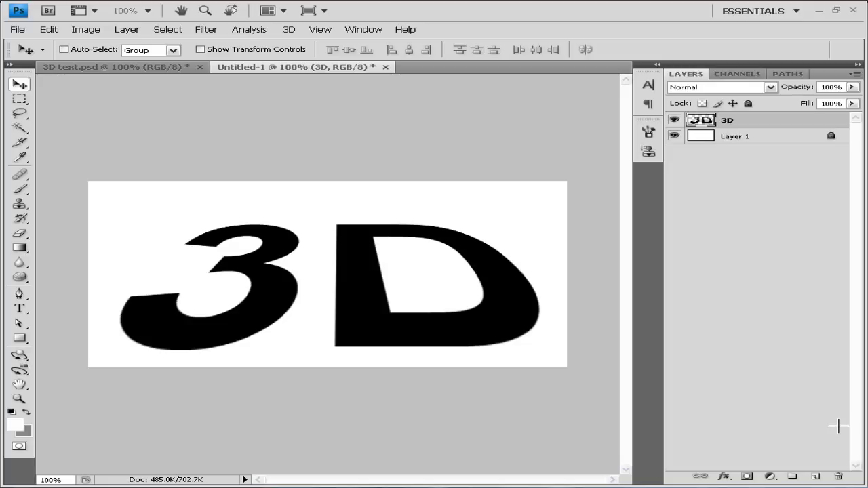
Stack 30 copies of the rasterized "3D" layer, each nudged slightly higher than the previous one, to form the extrusion.
{"action": "key", "text": "ctrl+alt+Up"}
{"action": "key", "text": "ctrl+alt+Up"}
{"action": "key", "text": "ctrl+alt+Up"}
{"action": "key", "text": "ctrl+alt+Up"}
{"action": "key", "text": "ctrl+alt+Up"}
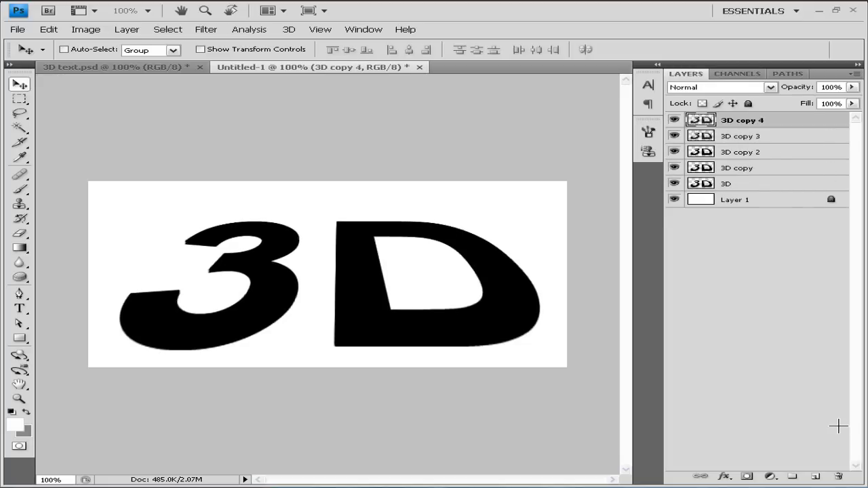
{"action": "key", "text": "ctrl+alt+Up"}
{"action": "key", "text": "ctrl+alt+Up"}
{"action": "key", "text": "ctrl+alt+Up"}
{"action": "key", "text": "ctrl+alt+Up"}
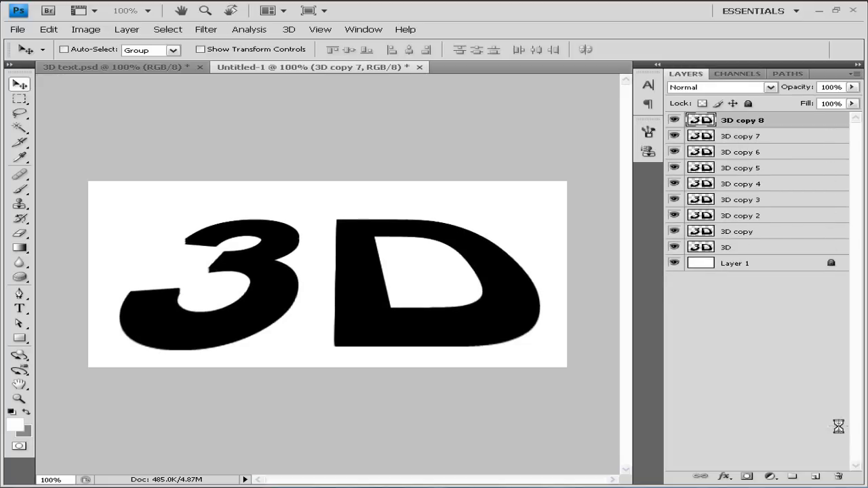
{"action": "key", "text": "ctrl+alt+Up"}
{"action": "key", "text": "ctrl+alt+Up"}
{"action": "key", "text": "ctrl+alt+Up"}
{"action": "key", "text": "ctrl+alt+Up"}
{"action": "key", "text": "ctrl+alt+Up"}
{"action": "key", "text": "ctrl+alt+Up"}
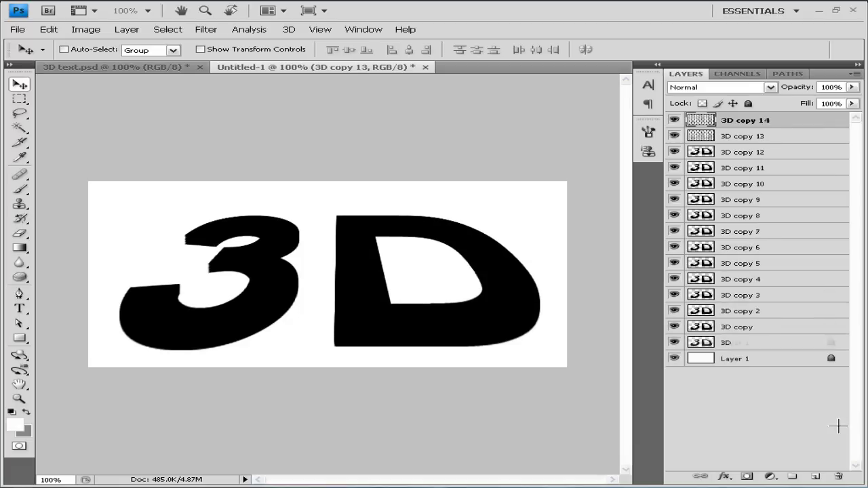
{"action": "key", "text": "ctrl+alt+Up"}
{"action": "key", "text": "ctrl+alt+Up"}
{"action": "key", "text": "ctrl+alt+Up"}
{"action": "key", "text": "ctrl+alt+Up"}
{"action": "key", "text": "ctrl+alt+Up"}
{"action": "key", "text": "ctrl+alt+Up"}
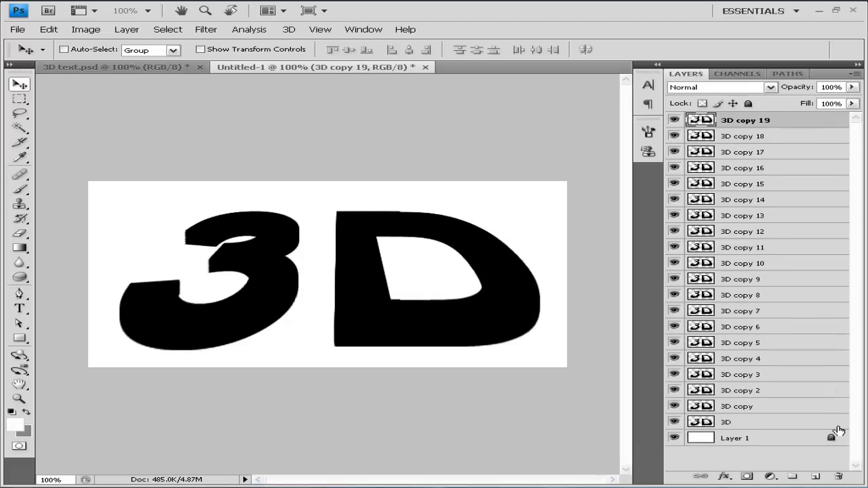
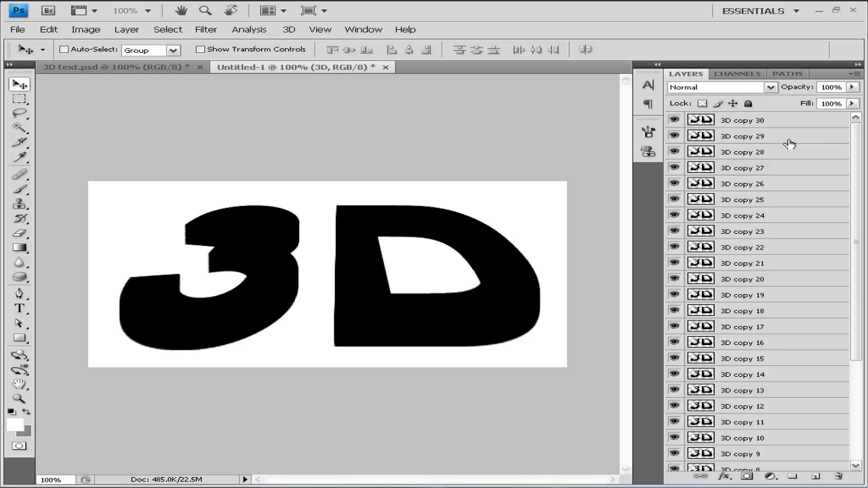
Merge the original "3D" layer and all its copies up to "3D copy 29", leaving out the topmost copy, and clear the layer selection.
{"action": "left_click", "coordinate": [791, 140], "text": "shift"}
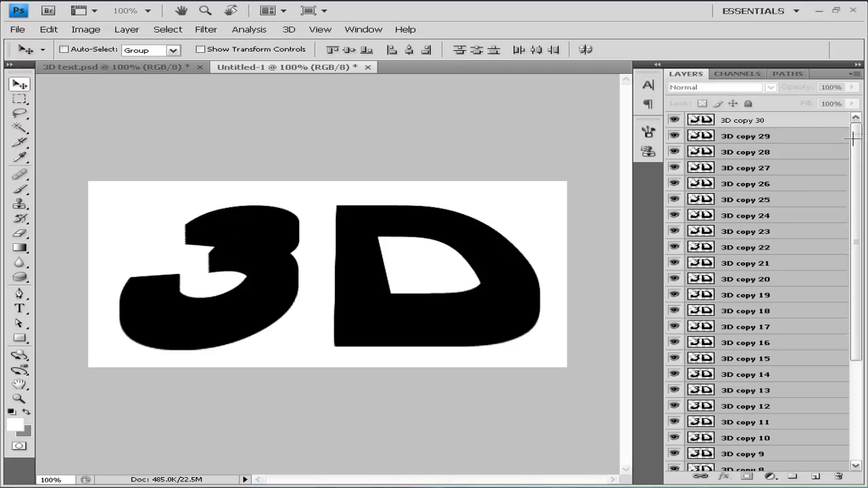
{"action": "right_click", "coordinate": [815, 175]}
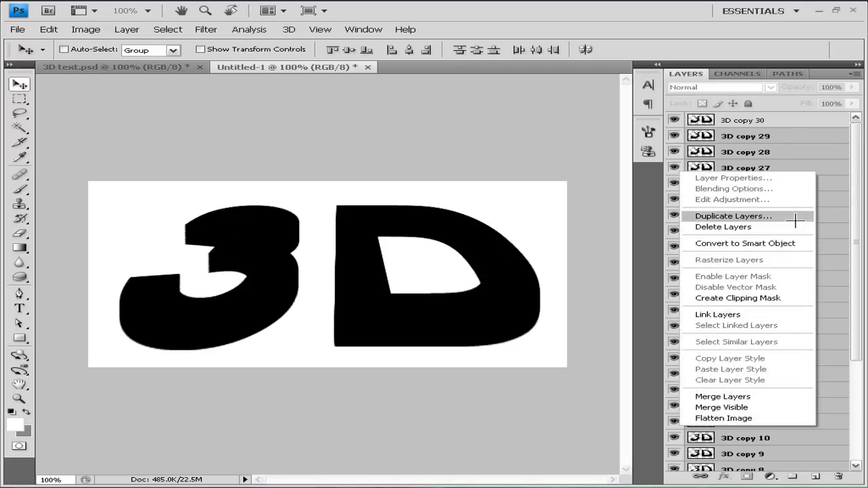
{"action": "left_click", "coordinate": [773, 396]}
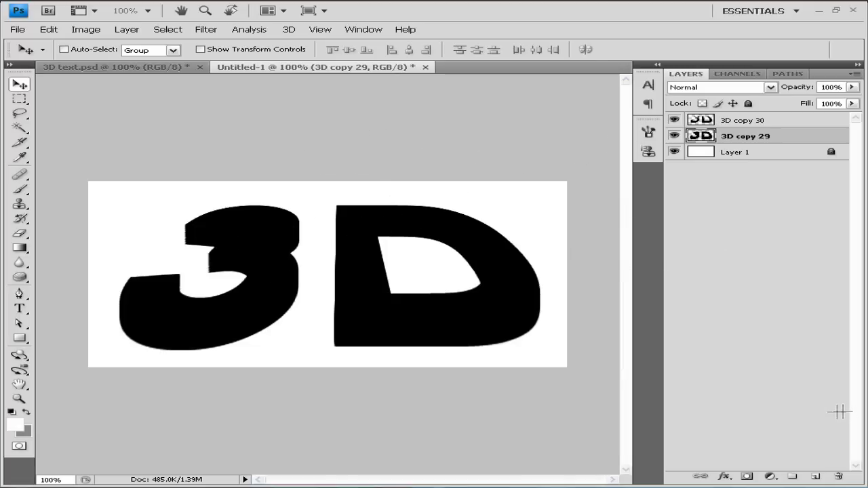
{"action": "left_click", "coordinate": [785, 381]}
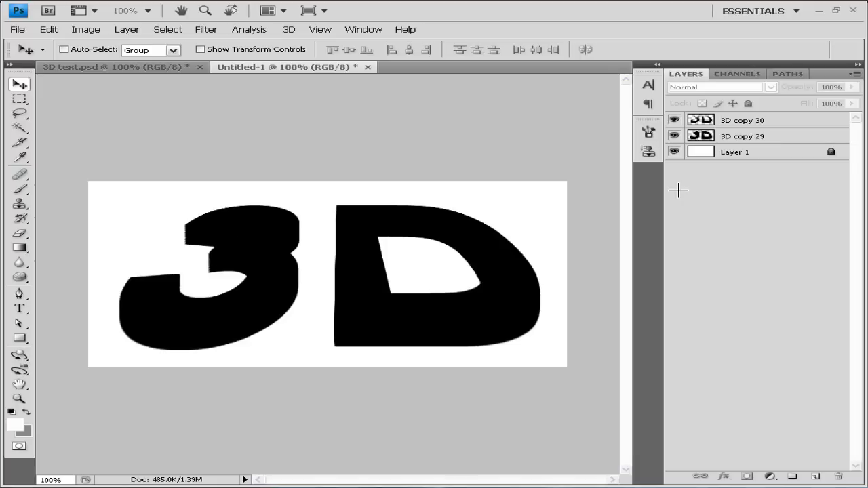
{"action": "left_click", "coordinate": [156, 68]}
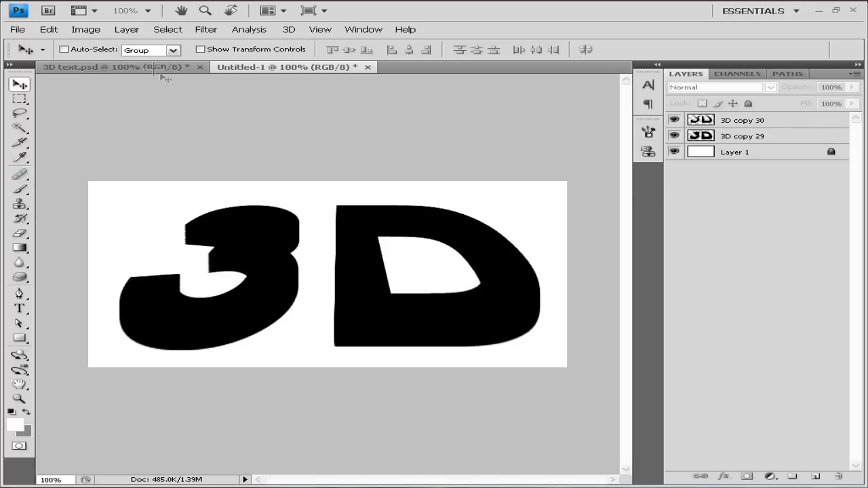
{"action": "left_click", "coordinate": [311, 67]}
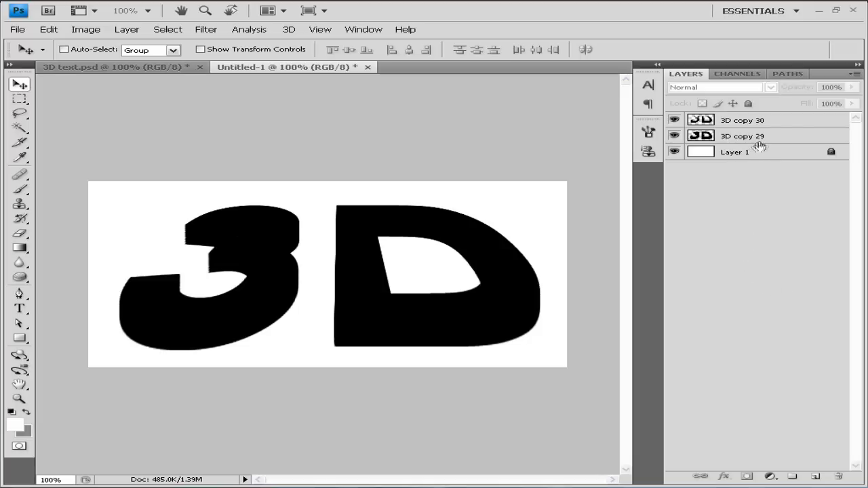
Add a Gradient Overlay effect to the merged "3D copy 29" layer and open its gradient for editing.
{"action": "double_click", "coordinate": [787, 138]}
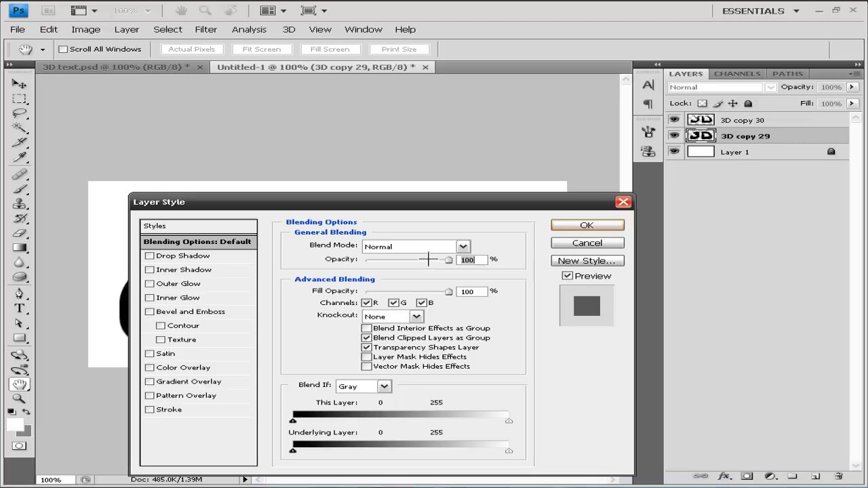
{"action": "left_click", "coordinate": [193, 381]}
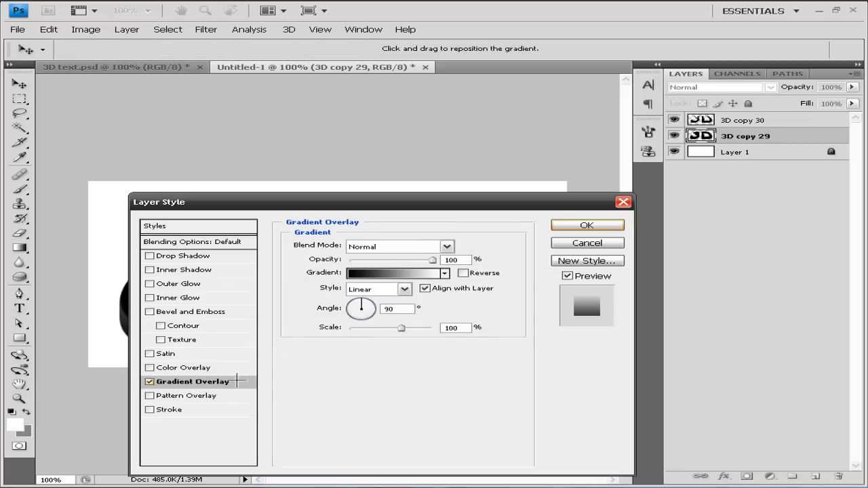
{"action": "left_click", "coordinate": [380, 274]}
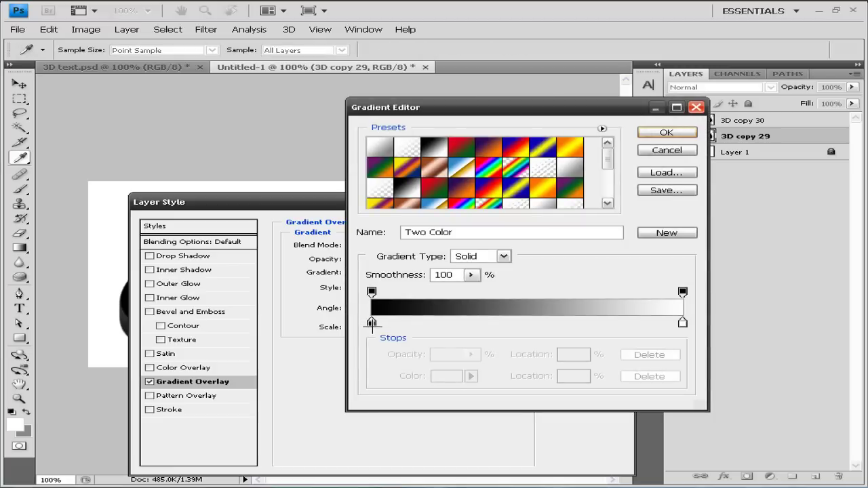
{"action": "left_click", "coordinate": [649, 133]}
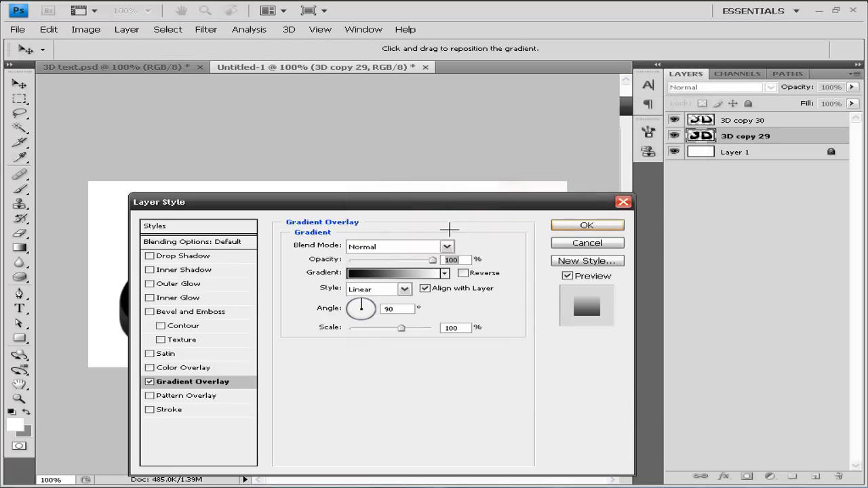
{"action": "left_click", "coordinate": [383, 274]}
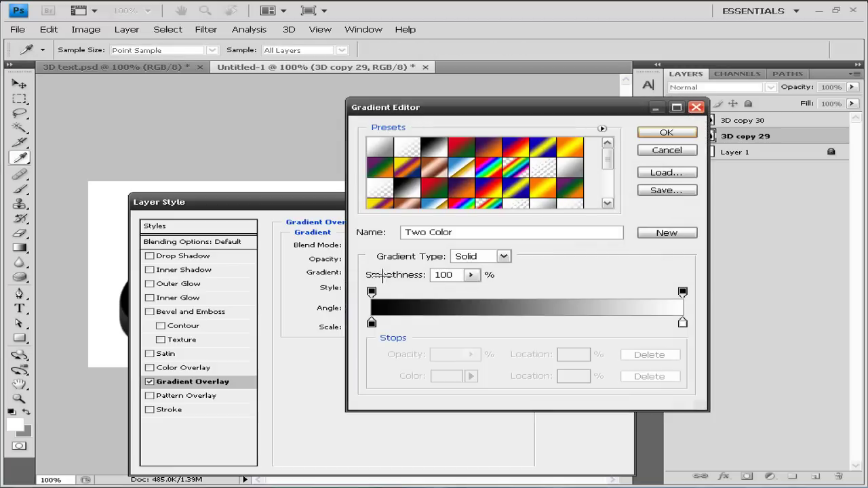
{"action": "left_click", "coordinate": [370, 322]}
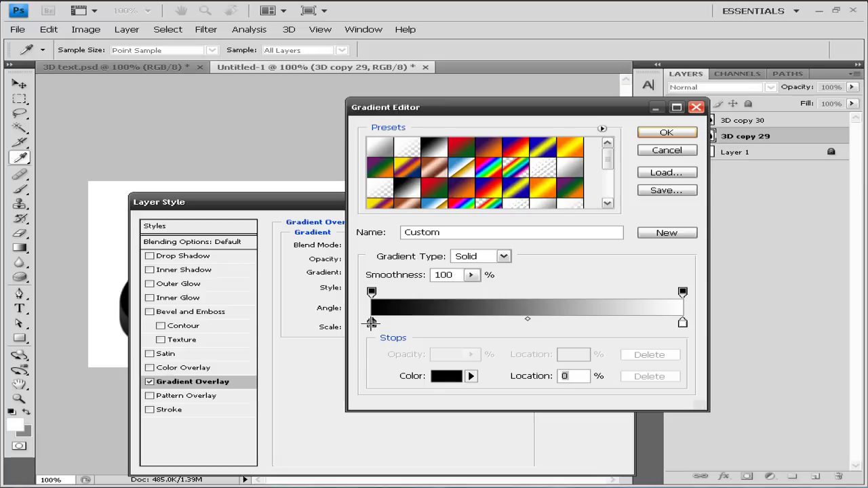
{"action": "double_click", "coordinate": [371, 323]}
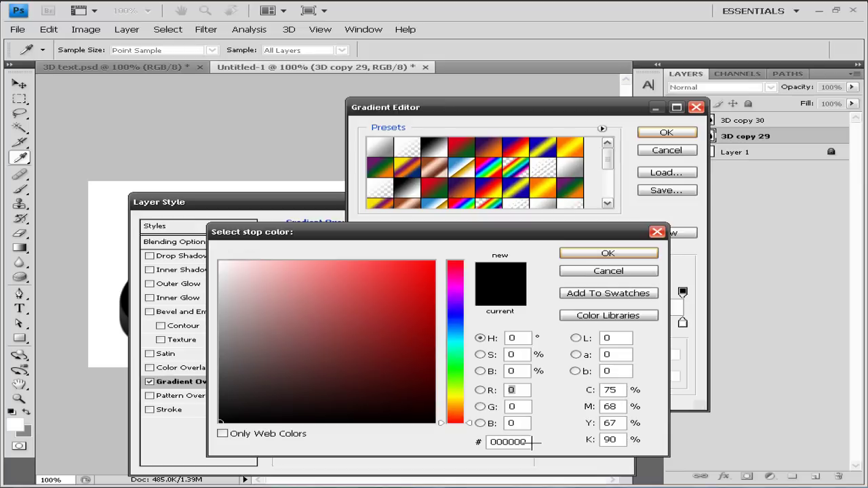
{"action": "left_click", "coordinate": [656, 232]}
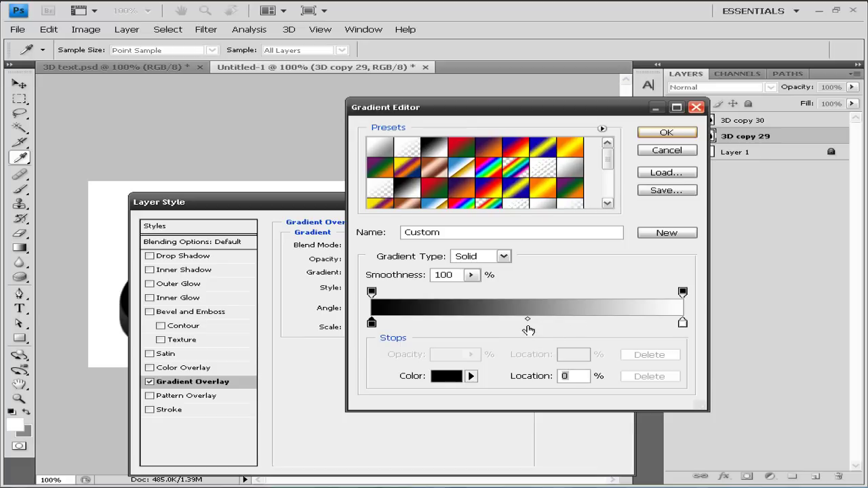
Add a colour stop at the 50% location of the gradient and set its colour to 4a4a4a.
{"action": "left_click", "coordinate": [528, 324]}
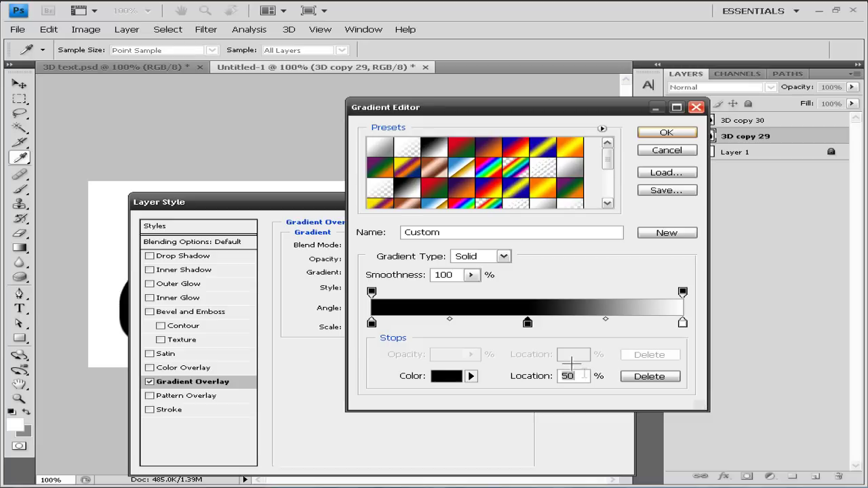
{"action": "double_click", "coordinate": [527, 322]}
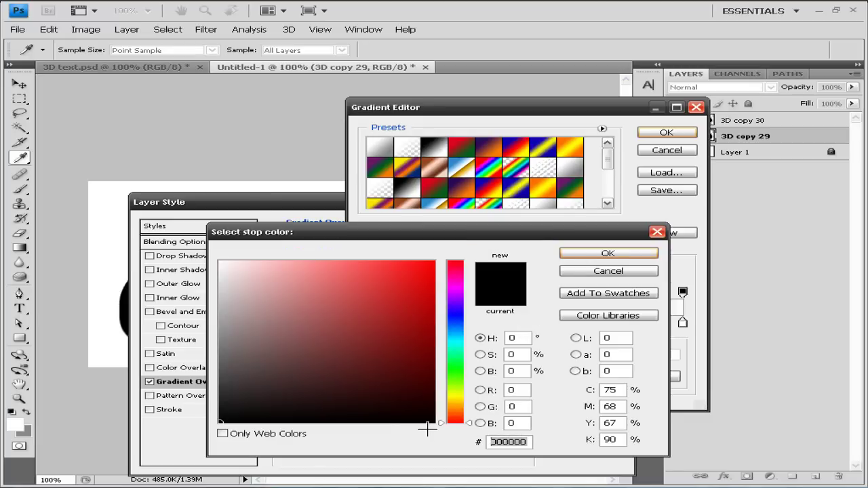
{"action": "type", "text": "4"}
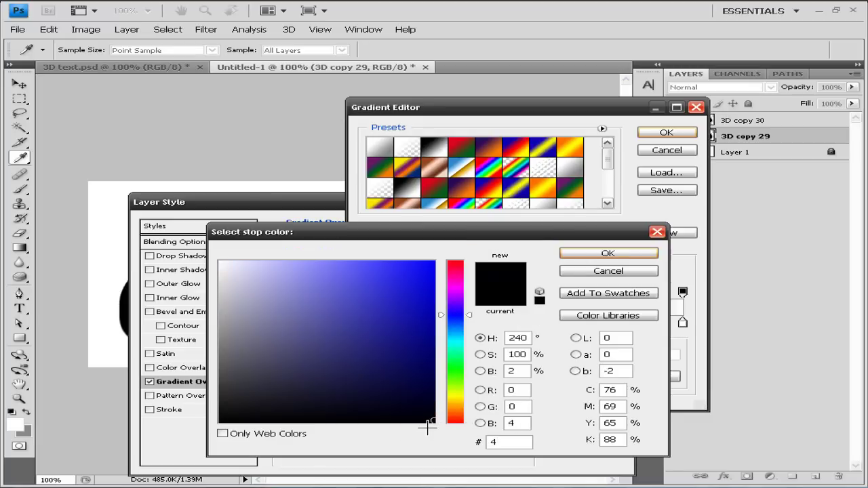
{"action": "type", "text": "a4a4a"}
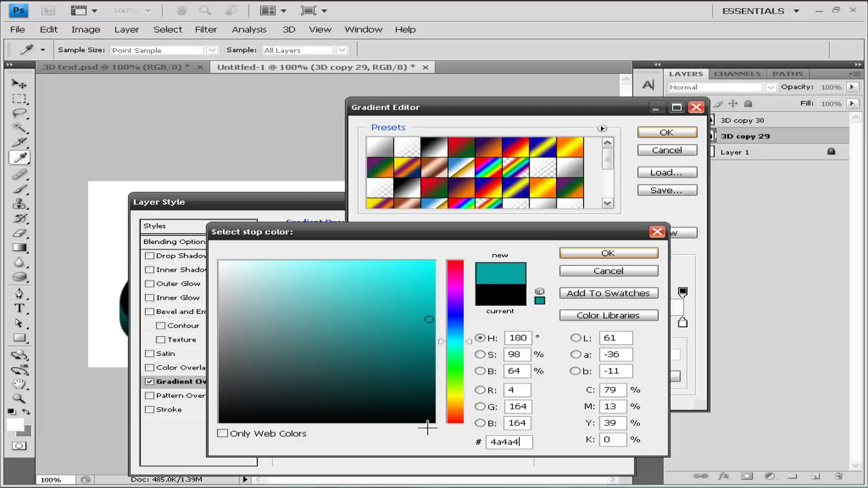
{"action": "left_click", "coordinate": [607, 253]}
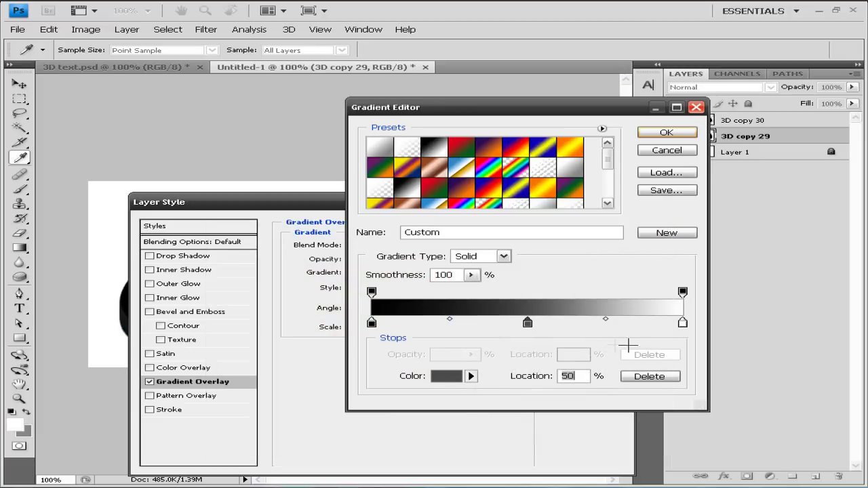
Set the gradient's white end stop to colour 262626 and accept the edited gradient.
{"action": "double_click", "coordinate": [682, 323]}
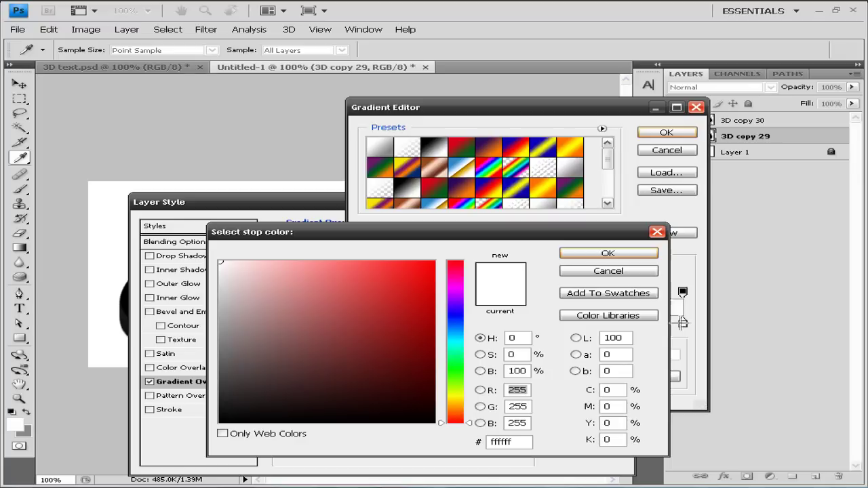
{"action": "left_click", "coordinate": [521, 442]}
{"action": "left_click_drag", "start_coordinate": [520, 442], "coordinate": [381, 441]}
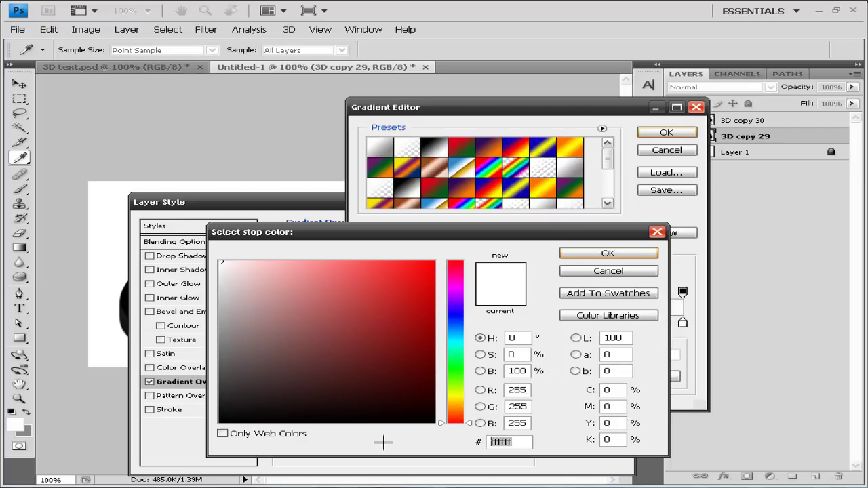
{"action": "type", "text": "262626"}
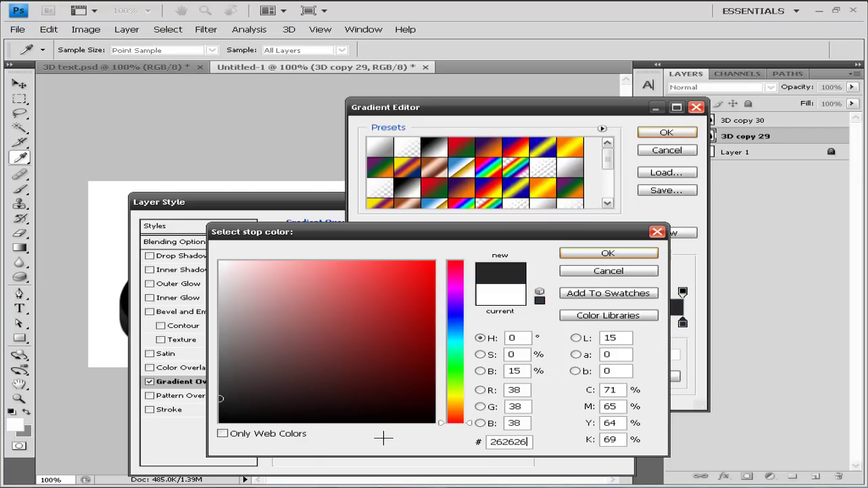
{"action": "left_click", "coordinate": [597, 253]}
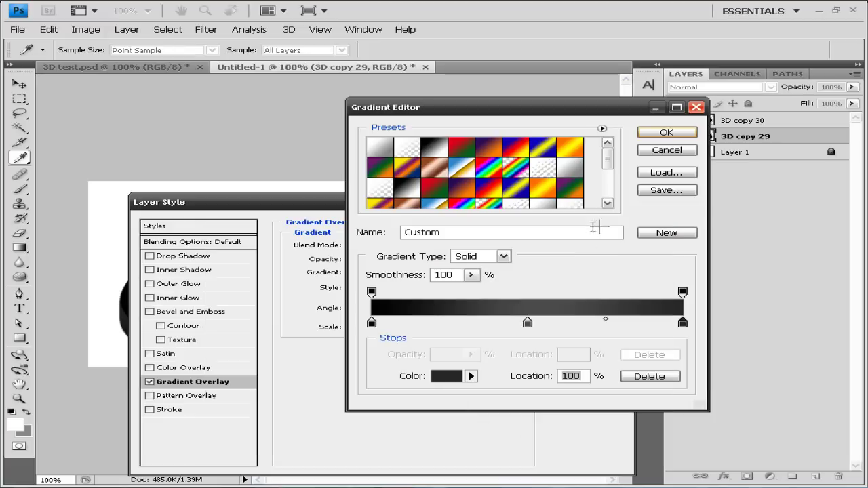
{"action": "left_click", "coordinate": [665, 133]}
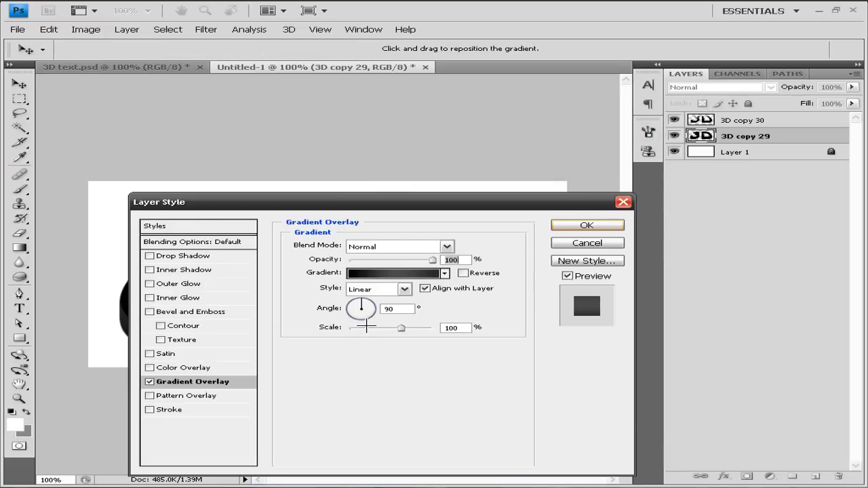
Enable Bevel and Emboss on the merged layer with a depth of 700%, size 7 px and soften 16 px.
{"action": "left_click", "coordinate": [182, 312]}
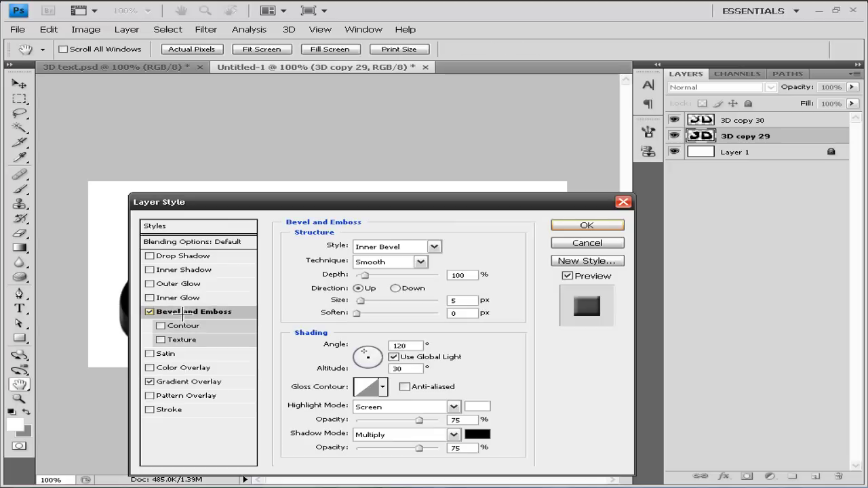
{"action": "double_click", "coordinate": [466, 274]}
{"action": "type", "text": "700"}
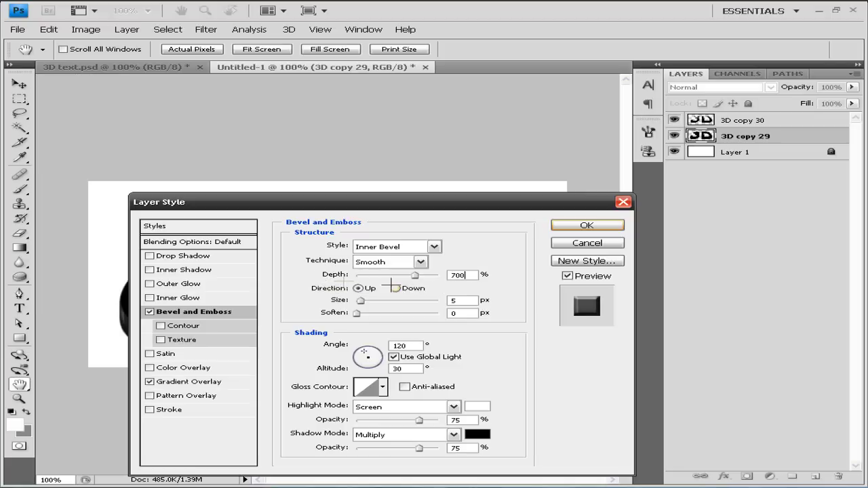
{"action": "double_click", "coordinate": [467, 299]}
{"action": "type", "text": "7"}
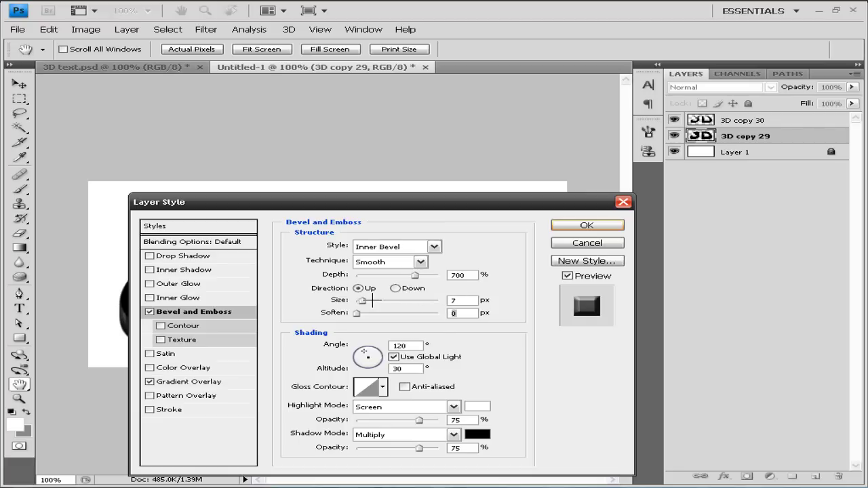
{"action": "type", "text": "2"}
{"action": "type", "text": "16"}
Set the bevel's highlight opacity to 47% and its shadow opacity to 100%.
{"action": "double_click", "coordinate": [463, 420]}
{"action": "type", "text": "47"}
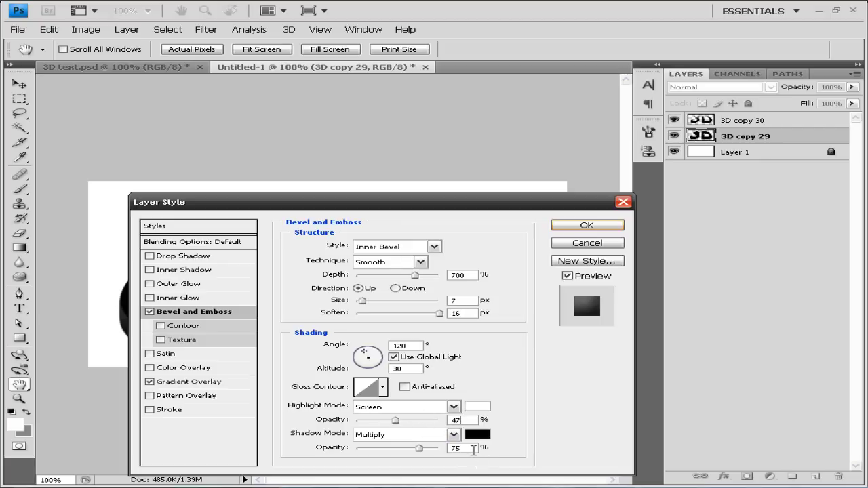
{"action": "left_click_drag", "start_coordinate": [431, 451], "coordinate": [468, 449]}
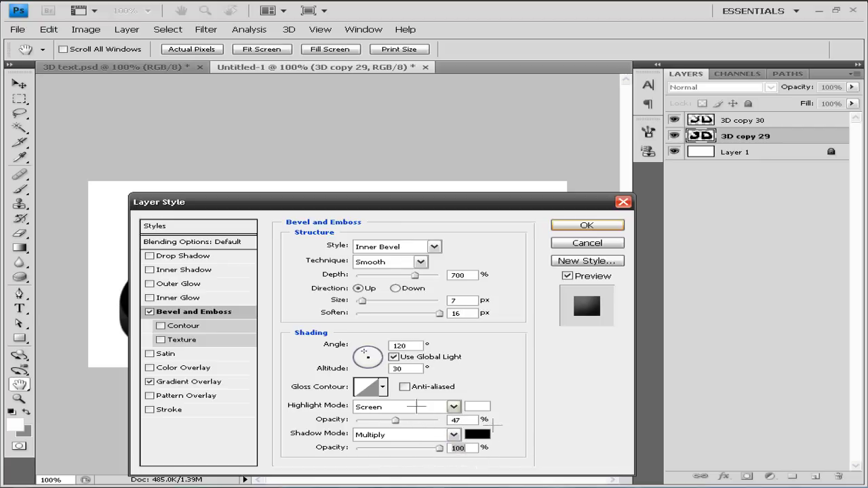
Enable Drop Shadow on the merged extrusion layer with shadow colour 333333 and 100% opacity.
{"action": "left_click", "coordinate": [195, 256]}
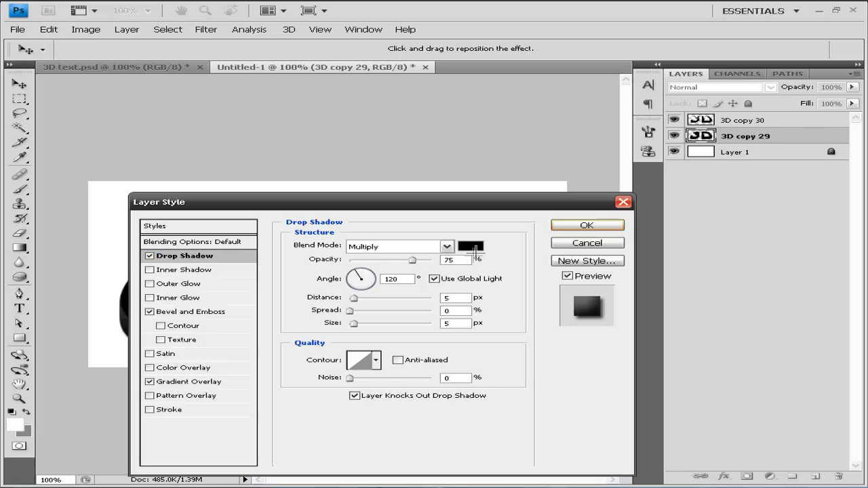
{"action": "left_click", "coordinate": [474, 247]}
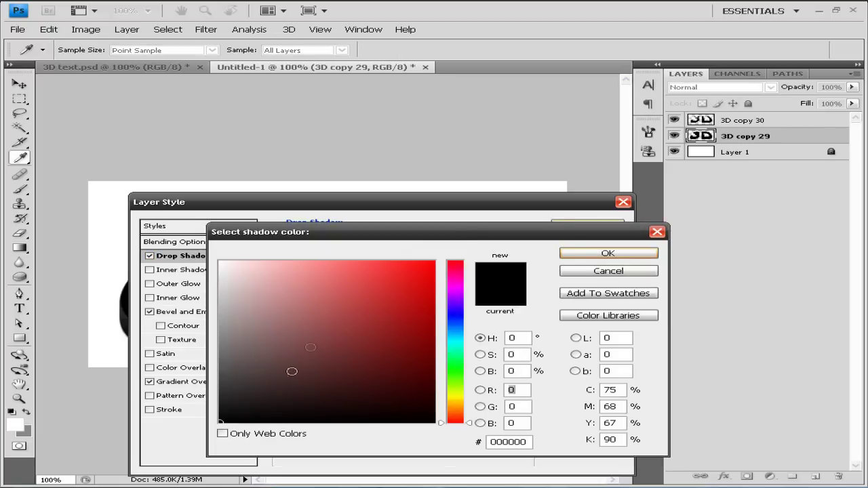
{"action": "left_click_drag", "start_coordinate": [224, 418], "coordinate": [192, 390]}
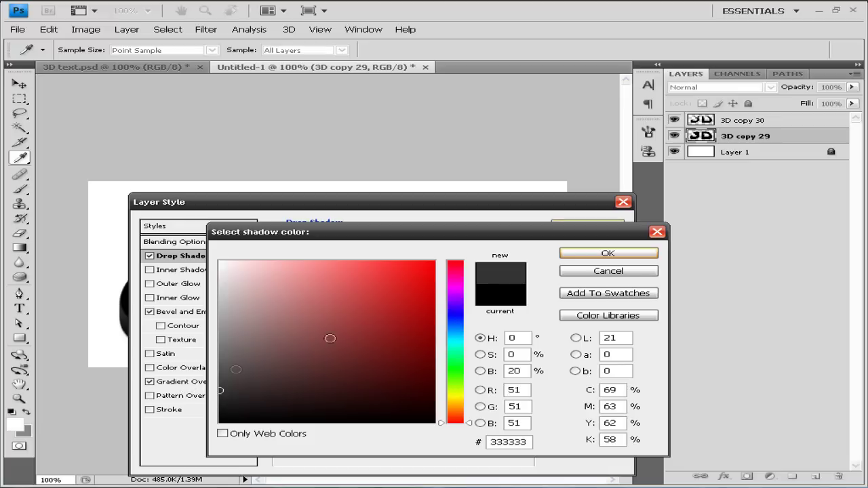
{"action": "left_click", "coordinate": [591, 253]}
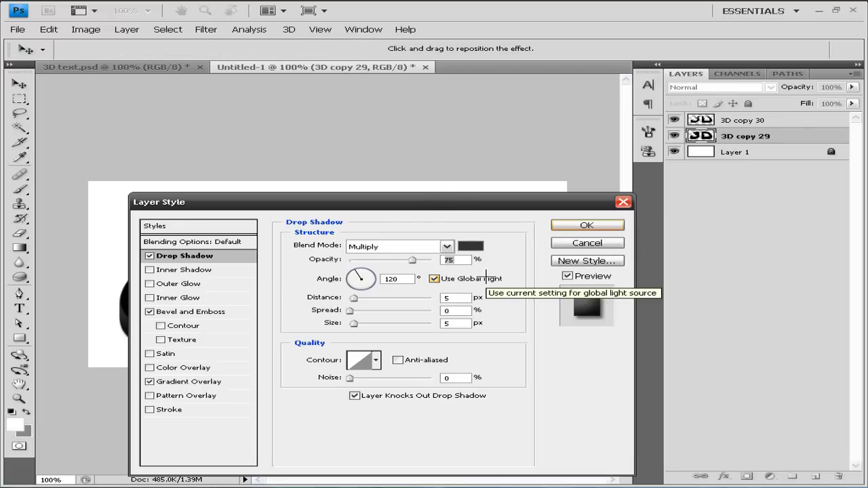
{"action": "left_click_drag", "start_coordinate": [412, 260], "coordinate": [515, 259]}
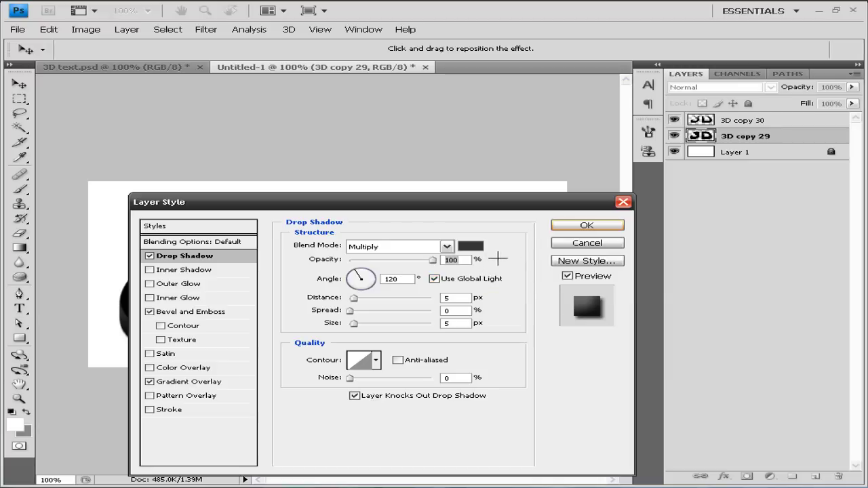
Turn off global light for the drop shadow, set angle 130°, distance 19 px and size 21 px, and apply the layer styles.
{"action": "left_click", "coordinate": [433, 278]}
{"action": "type", "text": "130"}
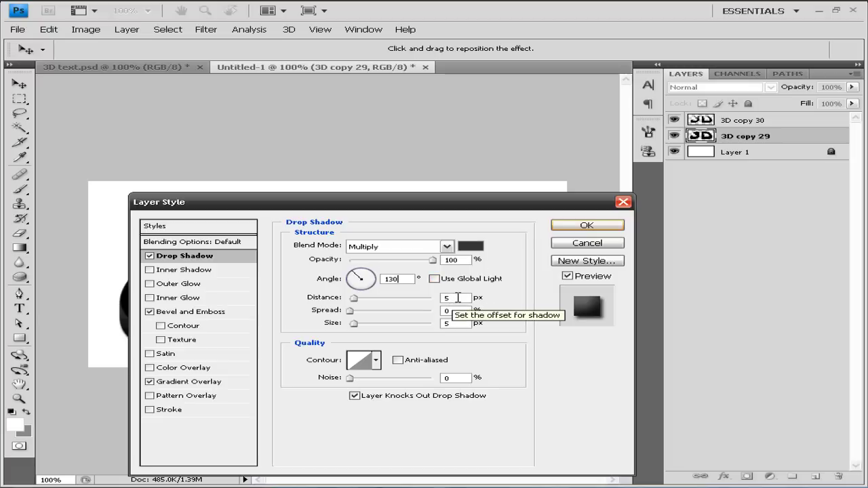
{"action": "left_click_drag", "start_coordinate": [456, 297], "coordinate": [446, 298]}
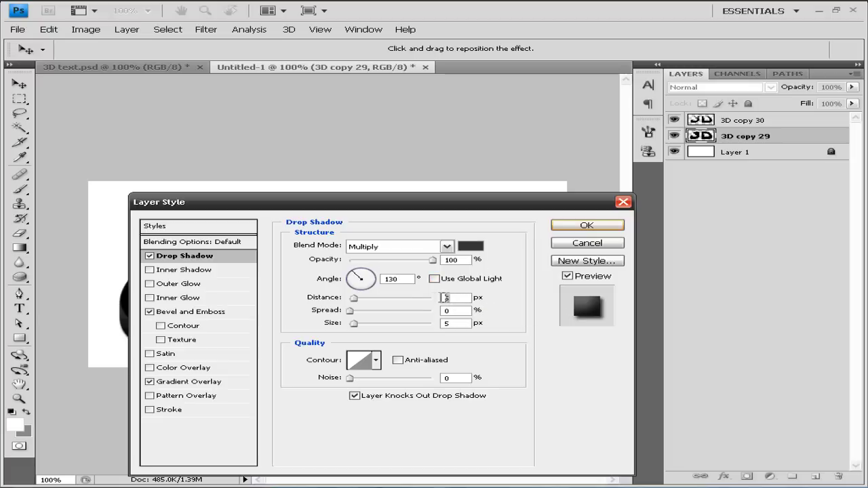
{"action": "type", "text": "19"}
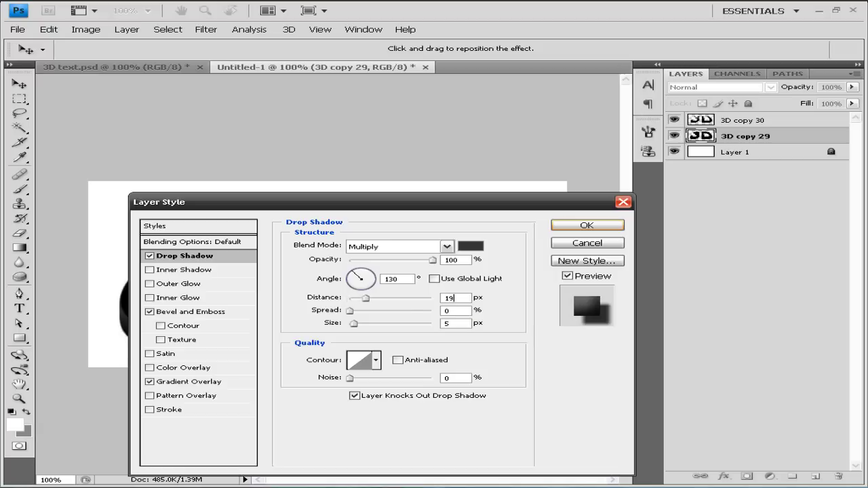
{"action": "double_click", "coordinate": [456, 322]}
{"action": "type", "text": "21"}
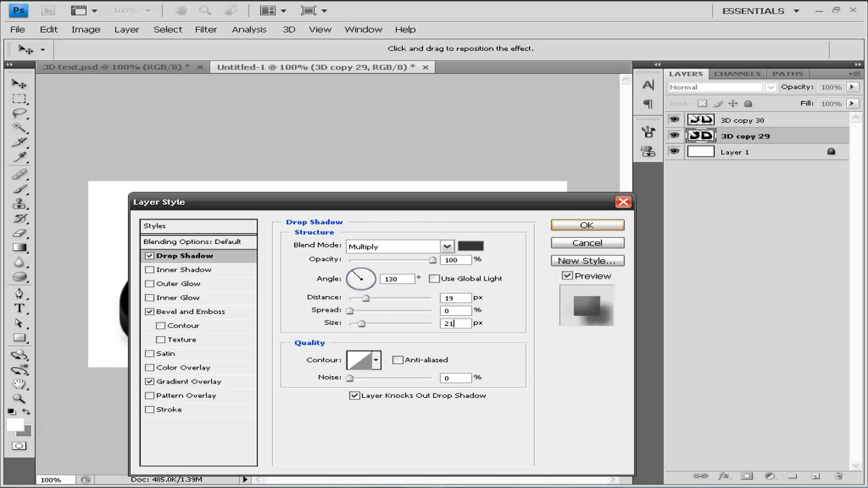
{"action": "left_click", "coordinate": [601, 227]}
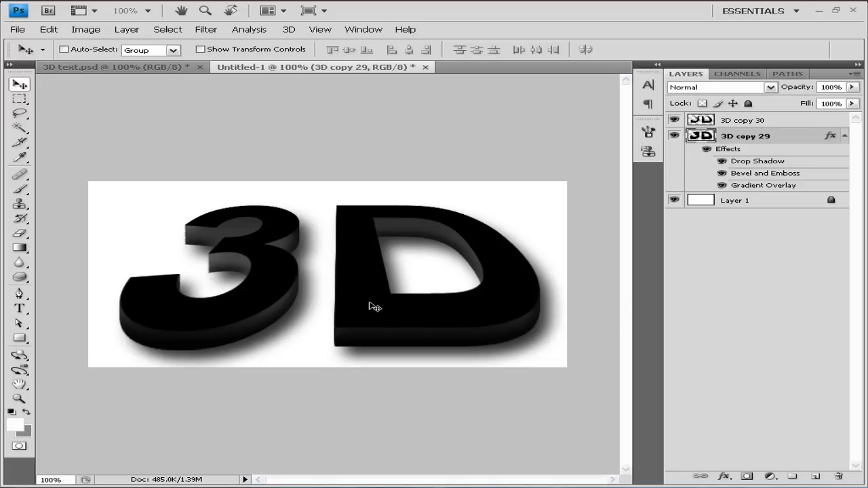
Add an Inner Shadow to the 3D copy 30 layer with 95% opacity, 0 px distance, 12% choke and 24 px size.
{"action": "double_click", "coordinate": [778, 120]}
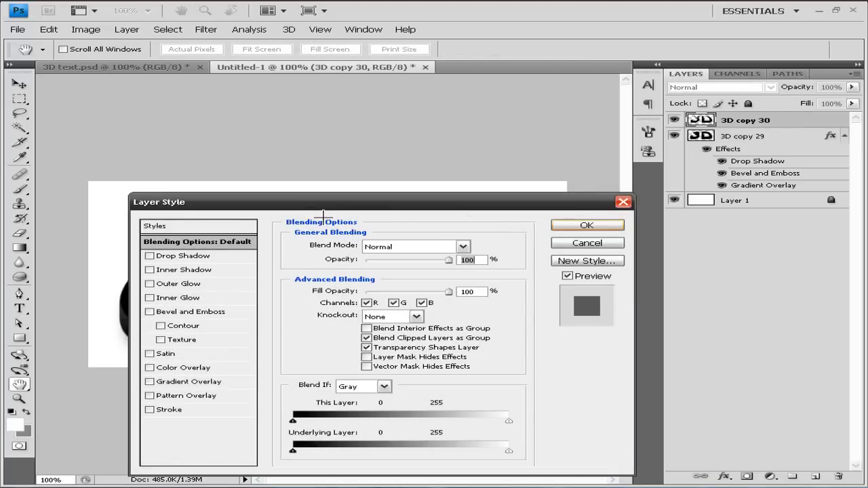
{"action": "left_click", "coordinate": [187, 270]}
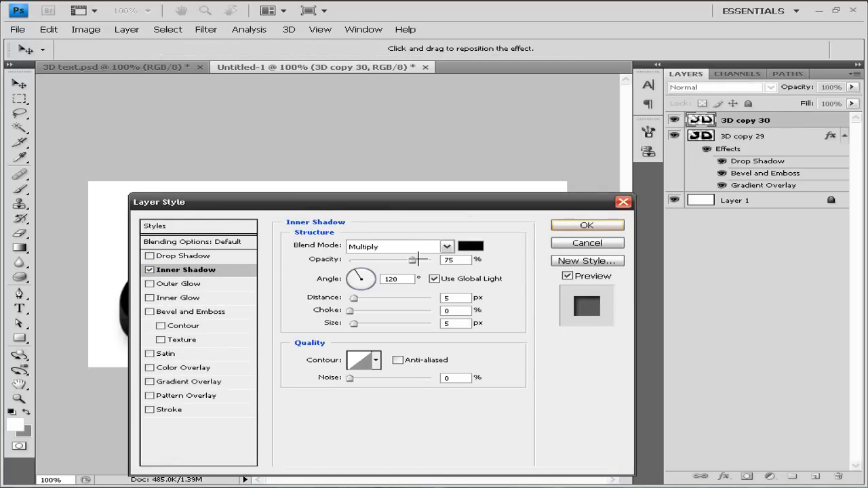
{"action": "double_click", "coordinate": [451, 260]}
{"action": "type", "text": "95"}
{"action": "left_click_drag", "start_coordinate": [452, 202], "coordinate": [452, 130]}
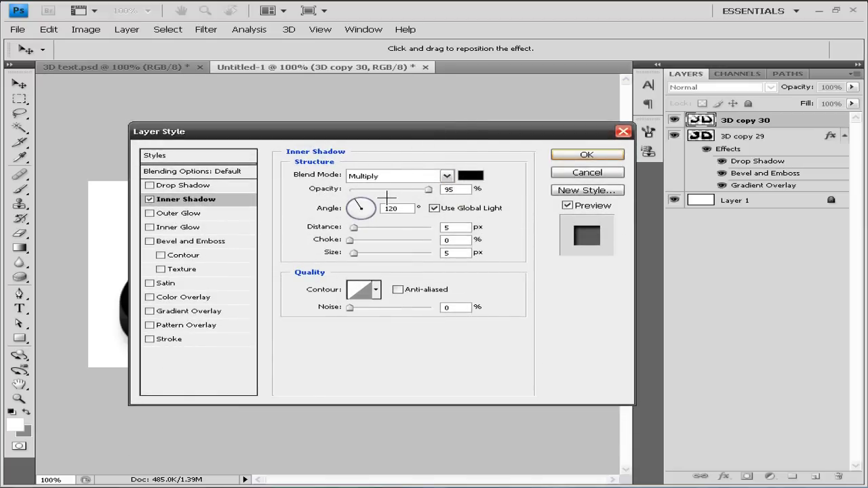
{"action": "left_click", "coordinate": [450, 226]}
{"action": "key", "text": "BackSpace"}
{"action": "type", "text": "0"}
{"action": "left_click_drag", "start_coordinate": [349, 240], "coordinate": [359, 239]}
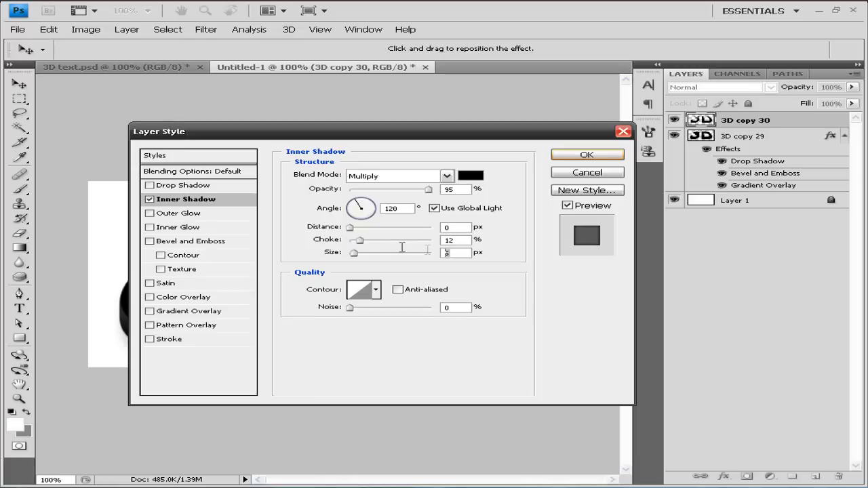
{"action": "type", "text": "24"}
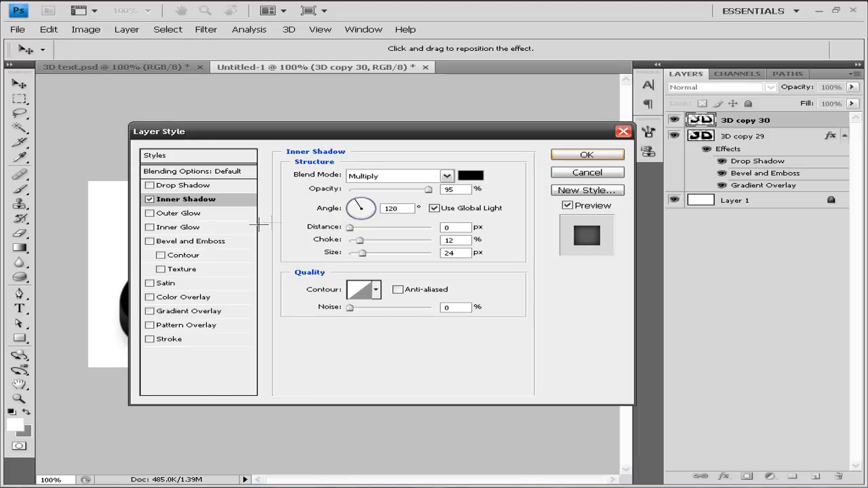
Enable Bevel and Emboss on the top text layer using the Outer Bevel style and 1% depth.
{"action": "left_click", "coordinate": [201, 241]}
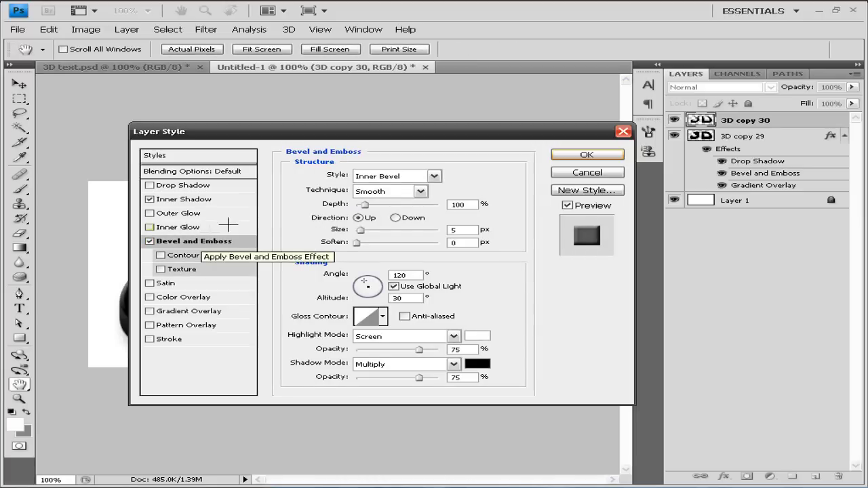
{"action": "left_click", "coordinate": [434, 177]}
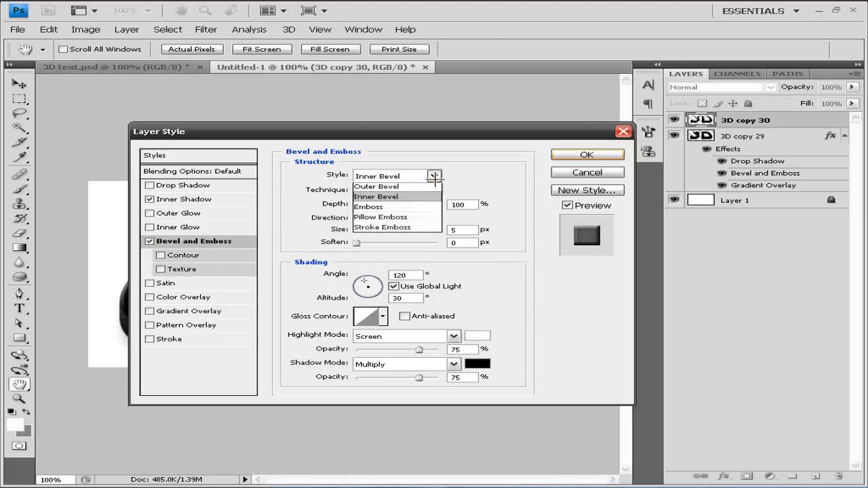
{"action": "left_click", "coordinate": [396, 187]}
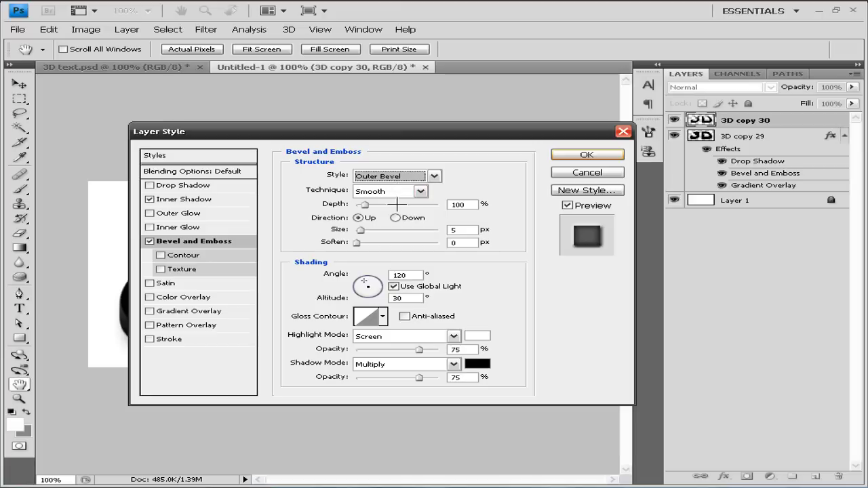
{"action": "double_click", "coordinate": [458, 205]}
{"action": "type", "text": "1"}
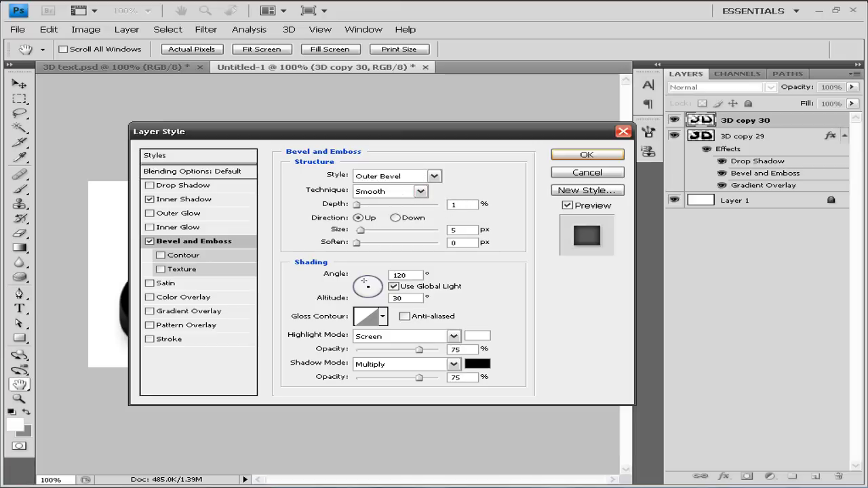
Set the bevel direction to Down, size 0 px and soften 1 px, with highlight and shadow opacities at 100%.
{"action": "left_click", "coordinate": [395, 218]}
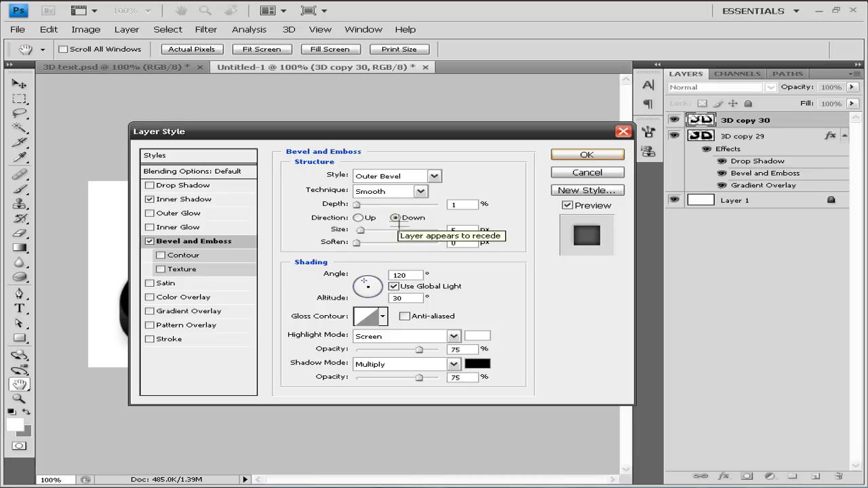
{"action": "type", "text": "0"}
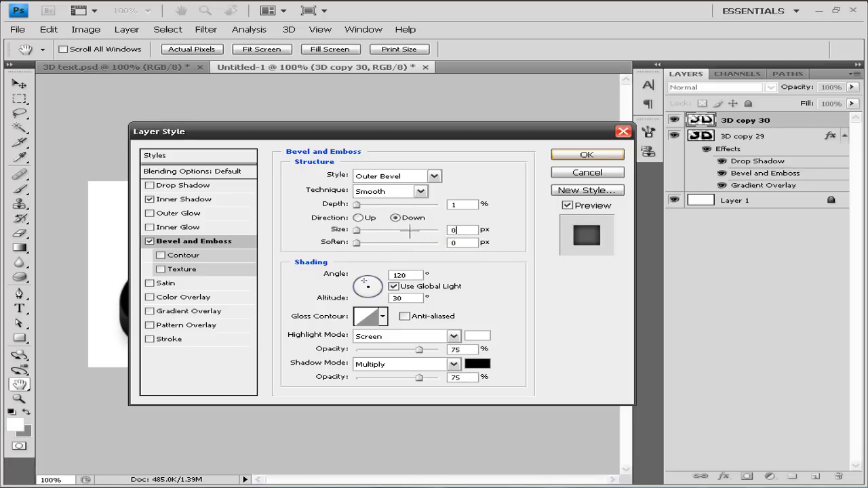
{"action": "type", "text": "1"}
{"action": "left_click_drag", "start_coordinate": [421, 350], "coordinate": [485, 350]}
{"action": "left_click_drag", "start_coordinate": [419, 377], "coordinate": [581, 376]}
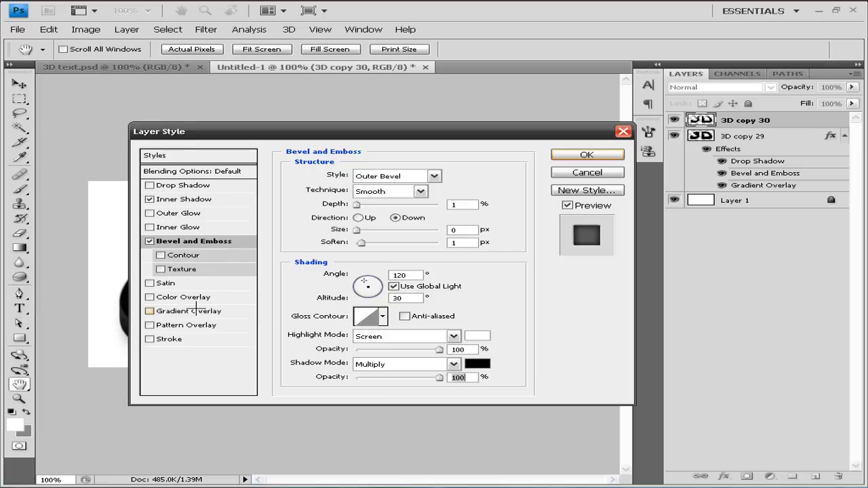
Enable Gradient Overlay on the top text layer with the Linear Light blend mode and 150% scale.
{"action": "left_click_drag", "start_coordinate": [334, 133], "coordinate": [456, 154]}
{"action": "left_click", "coordinate": [306, 332]}
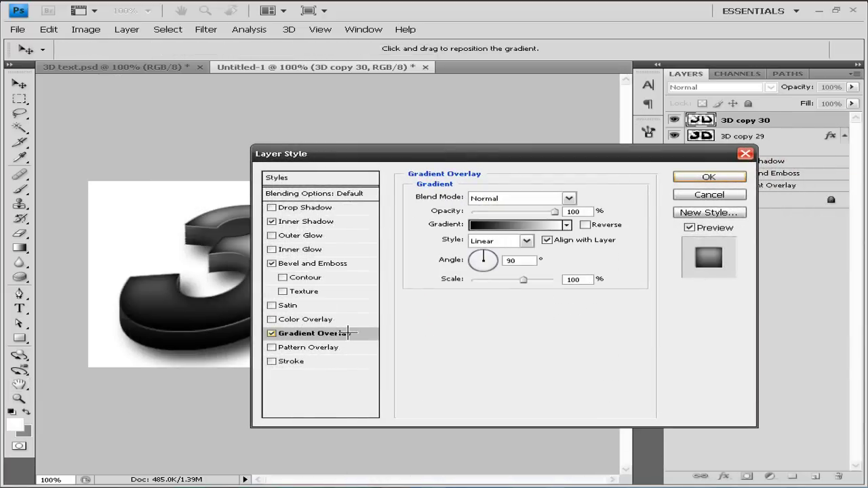
{"action": "left_click_drag", "start_coordinate": [450, 151], "coordinate": [430, 124]}
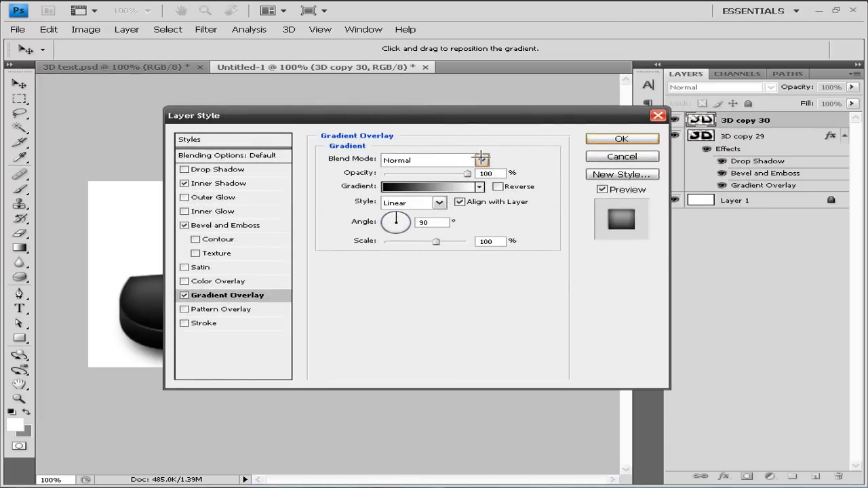
{"action": "left_click", "coordinate": [481, 159]}
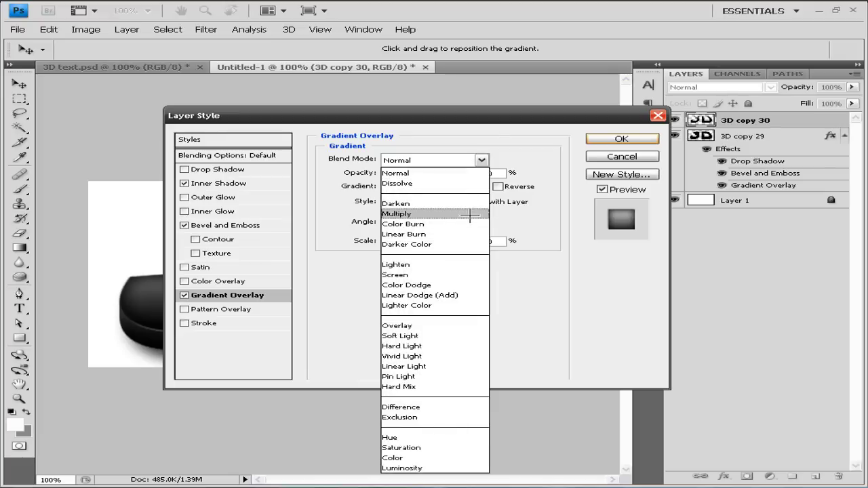
{"action": "left_click", "coordinate": [461, 364]}
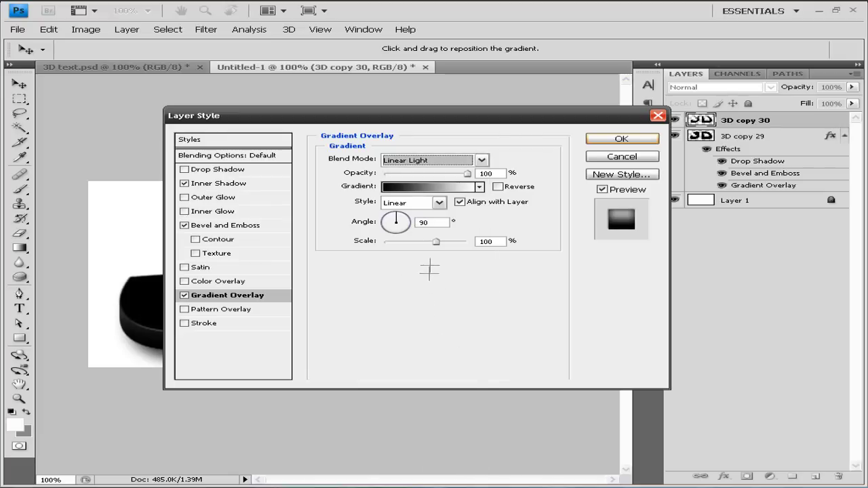
{"action": "left_click_drag", "start_coordinate": [436, 242], "coordinate": [511, 242]}
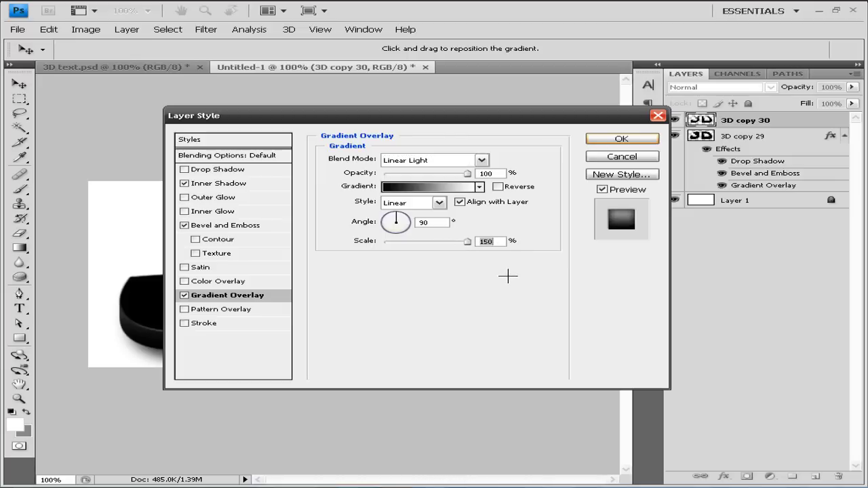
{"action": "left_click_drag", "start_coordinate": [475, 116], "coordinate": [778, 175]}
{"action": "mouse_move", "coordinate": [771, 292]}
{"action": "left_mouse_down"}
{"action": "mouse_move", "coordinate": [678, 292]}
{"action": "mouse_move", "coordinate": [785, 289]}
{"action": "left_mouse_up"}
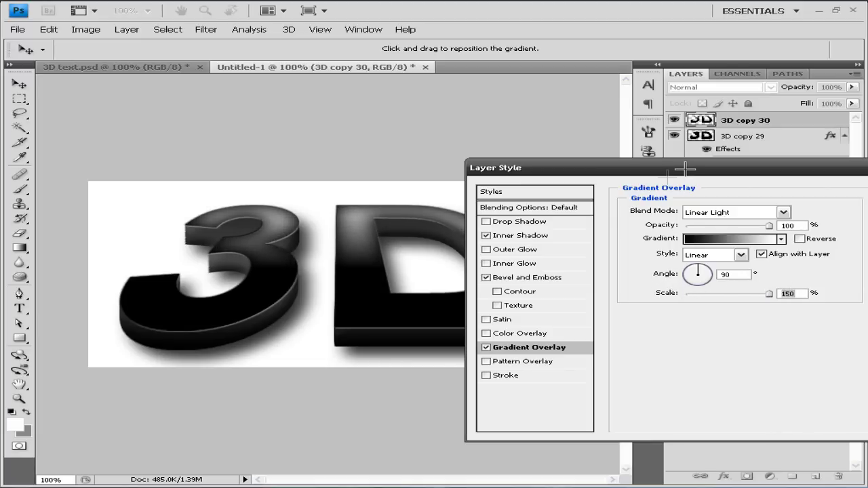
Set the starting color stop of the top text layer's overlay gradient to #4195e3.
{"action": "left_click_drag", "start_coordinate": [686, 170], "coordinate": [396, 155]}
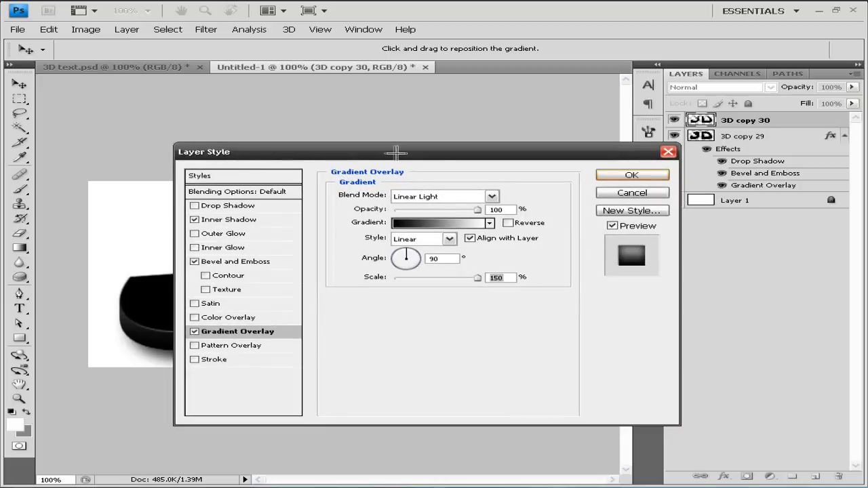
{"action": "left_click", "coordinate": [451, 223]}
{"action": "double_click", "coordinate": [371, 322]}
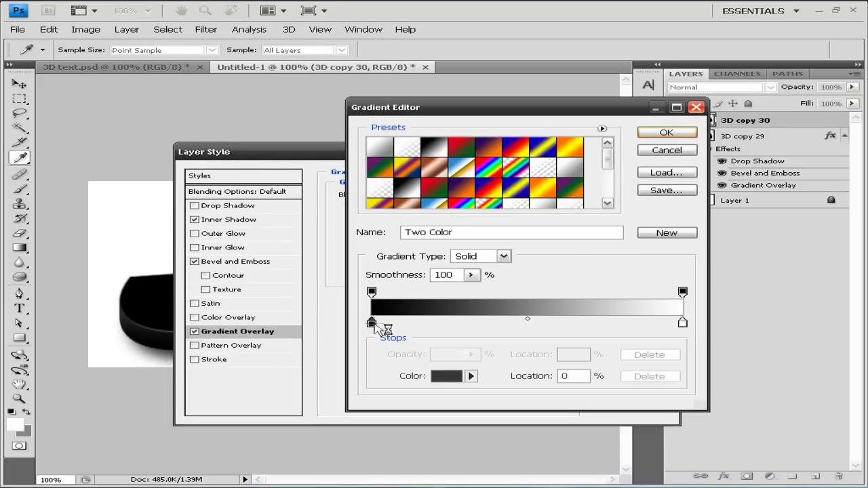
{"action": "left_click", "coordinate": [526, 443]}
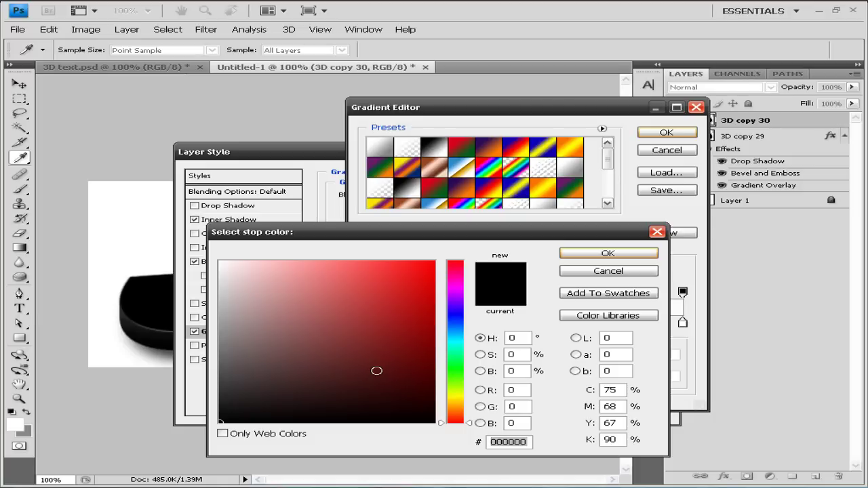
{"action": "type", "text": "419"}
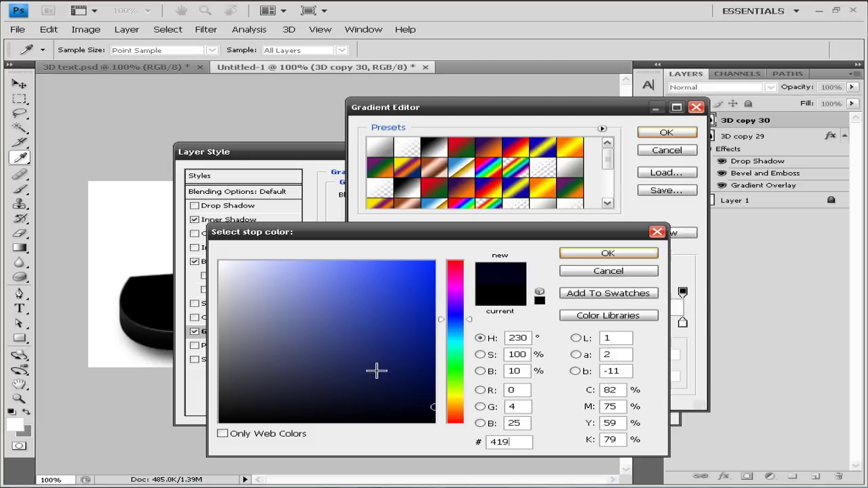
{"action": "type", "text": "5"}
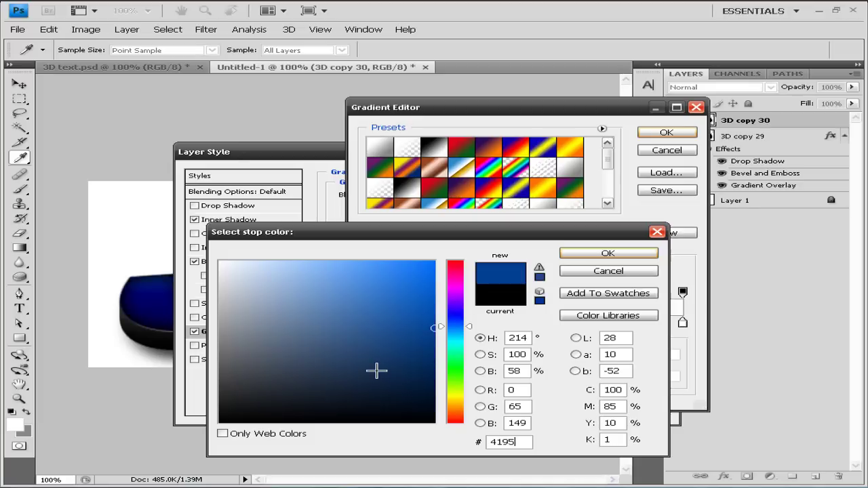
{"action": "type", "text": "e"}
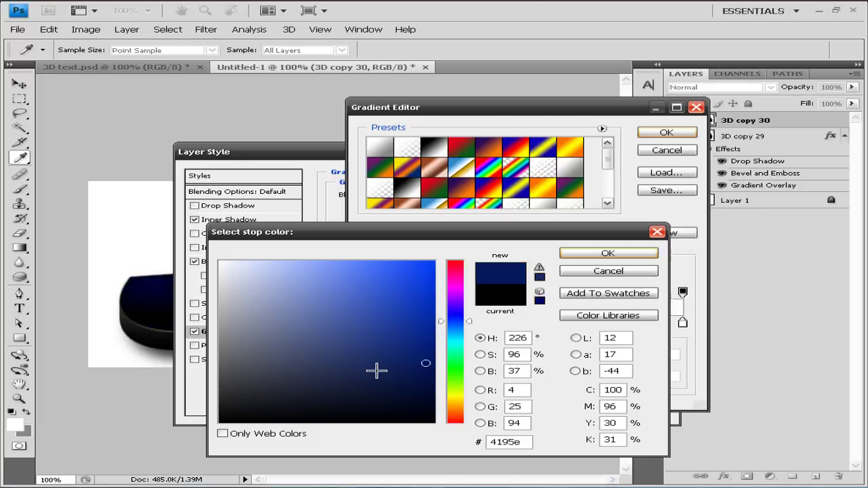
{"action": "type", "text": "3"}
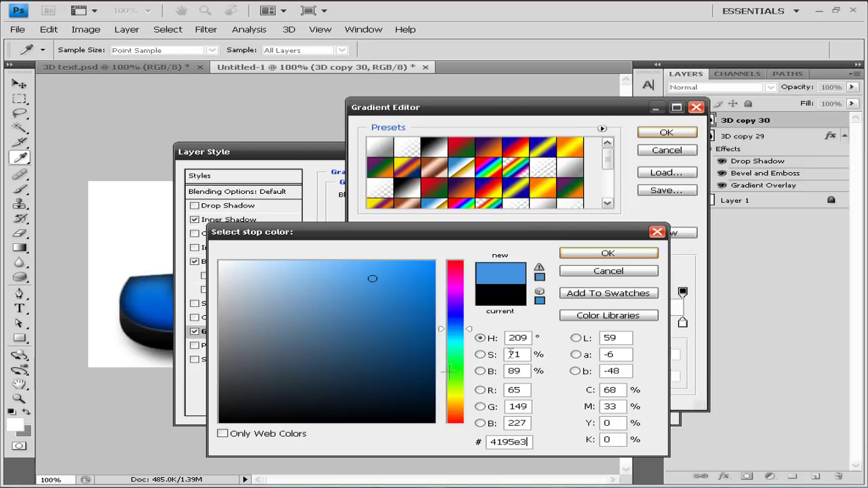
{"action": "left_click", "coordinate": [636, 254]}
Set the gradient's end color stop to #7ed0ff and apply the layer style to the top text layer.
{"action": "double_click", "coordinate": [682, 323]}
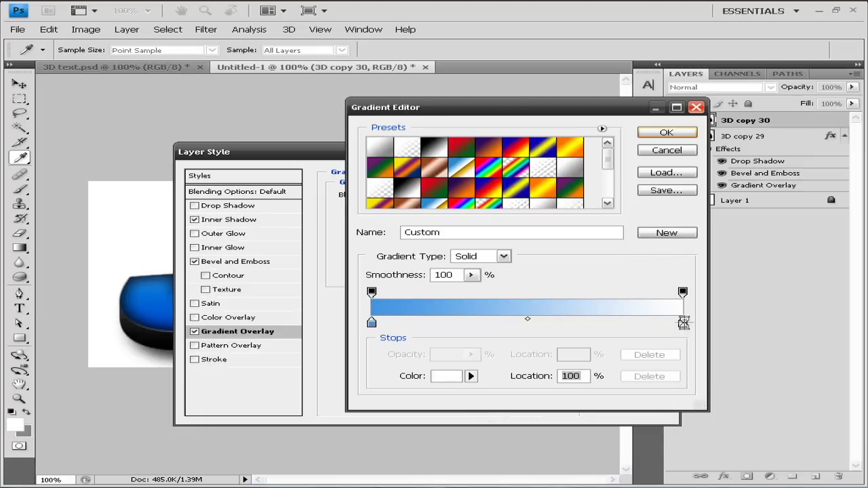
{"action": "left_click_drag", "start_coordinate": [520, 442], "coordinate": [405, 440]}
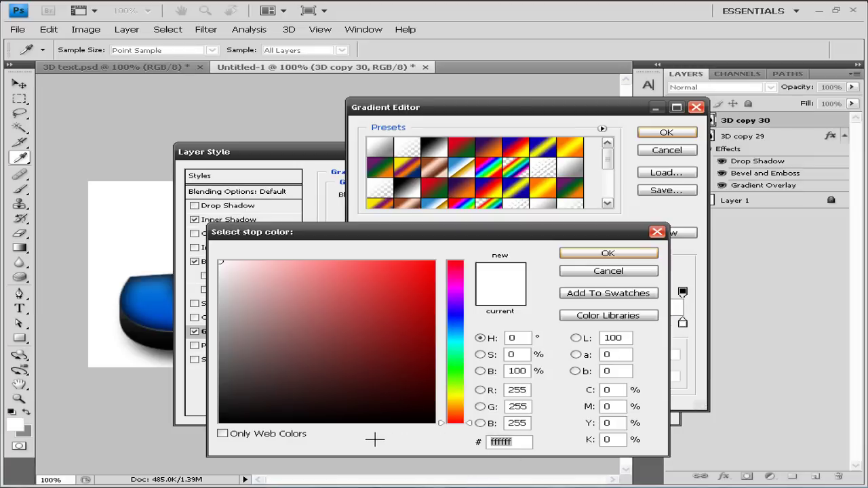
{"action": "type", "text": "7"}
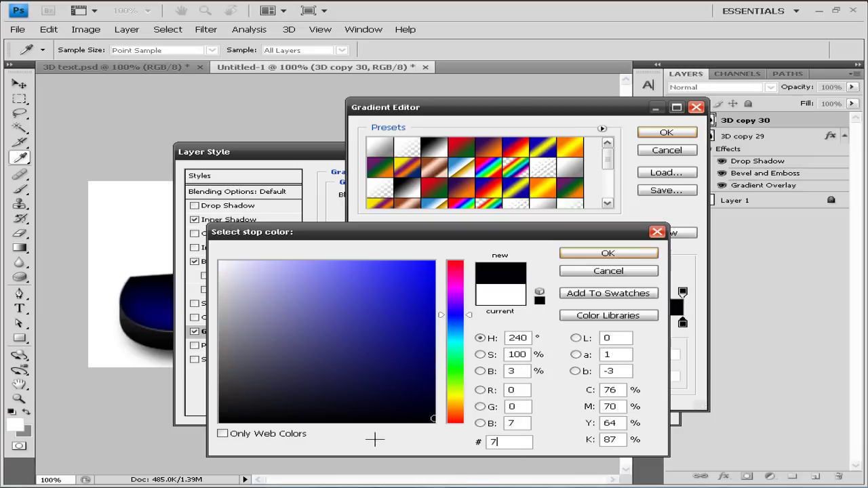
{"action": "type", "text": "ed0ff"}
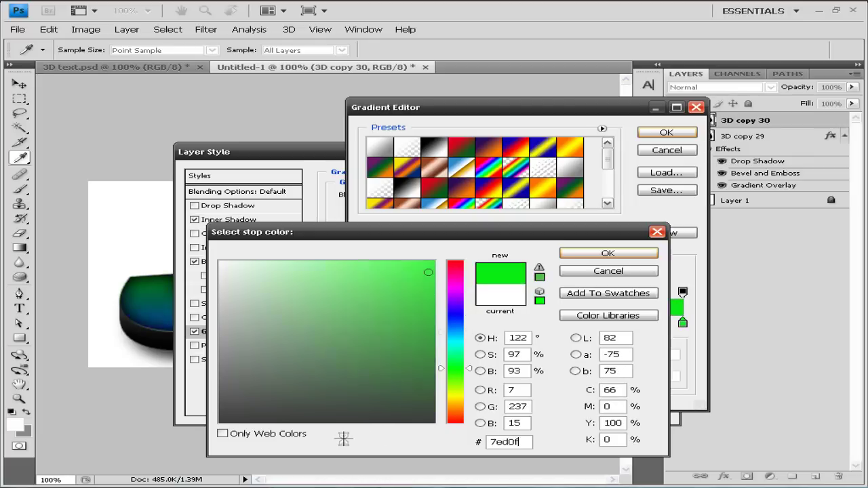
{"action": "left_click", "coordinate": [618, 254]}
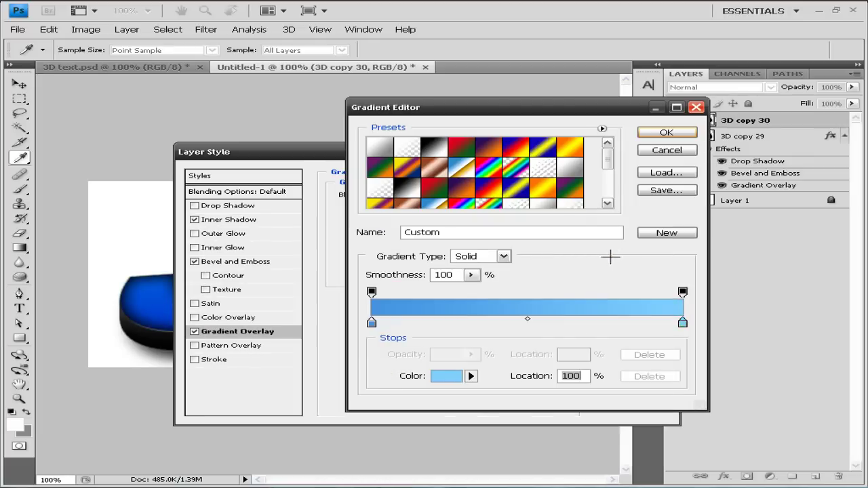
{"action": "left_click", "coordinate": [668, 131]}
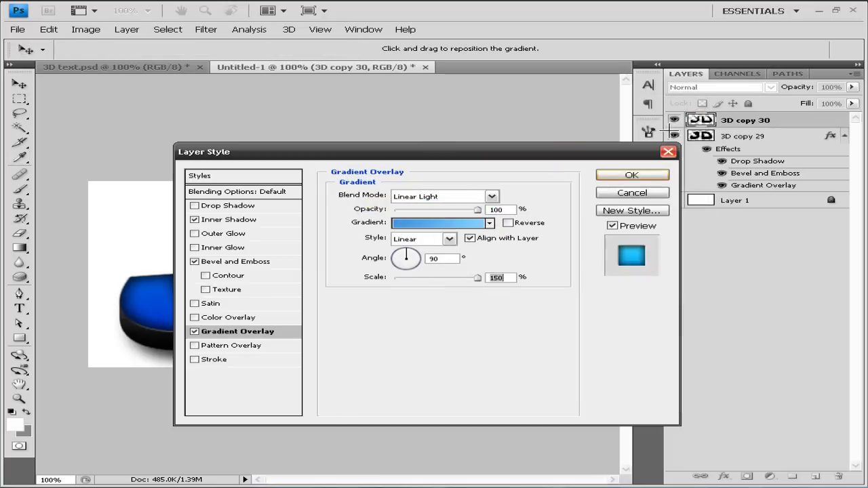
{"action": "left_click", "coordinate": [631, 174]}
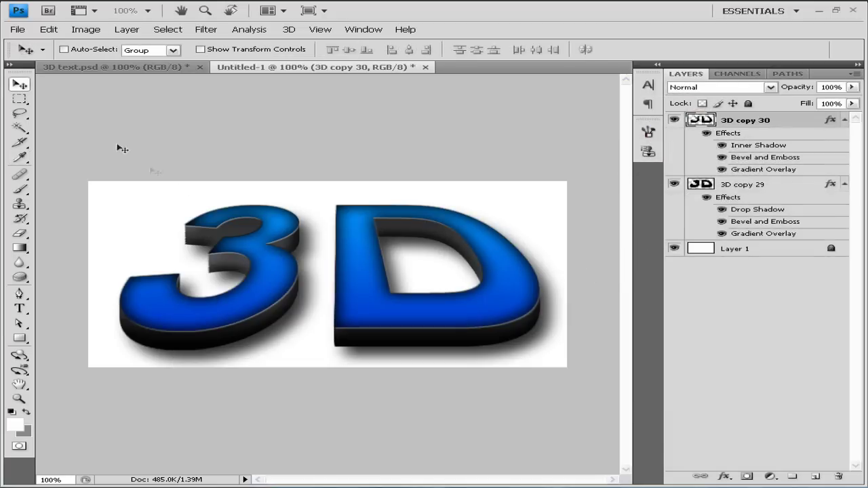
Select the 3D copy 30 and 3D copy 29 layers together and move the text slightly upward on the canvas.
{"action": "mouse_move", "coordinate": [270, 269]}
{"action": "left_mouse_down"}
{"action": "mouse_move", "coordinate": [266, 257]}
{"action": "mouse_move", "coordinate": [271, 270]}
{"action": "left_mouse_up"}
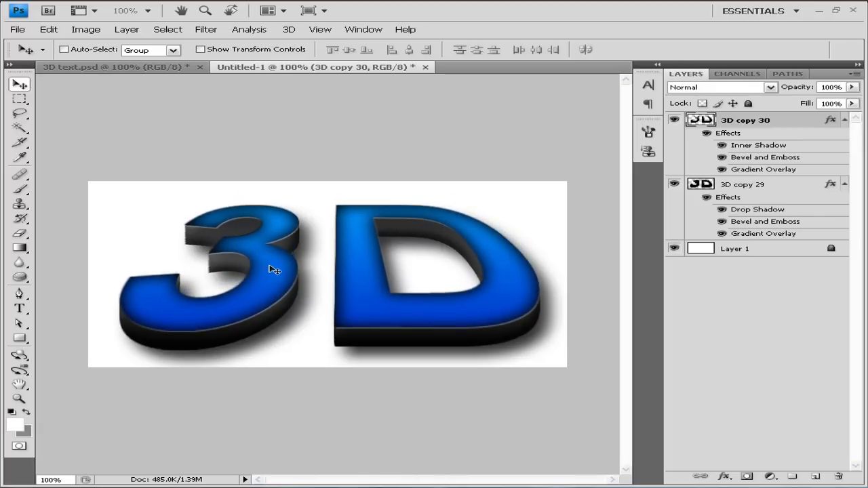
{"action": "left_click", "coordinate": [773, 187], "text": "shift"}
{"action": "mouse_move", "coordinate": [372, 275]}
{"action": "left_mouse_down"}
{"action": "mouse_move", "coordinate": [370, 254]}
{"action": "mouse_move", "coordinate": [368, 267]}
{"action": "left_mouse_up"}
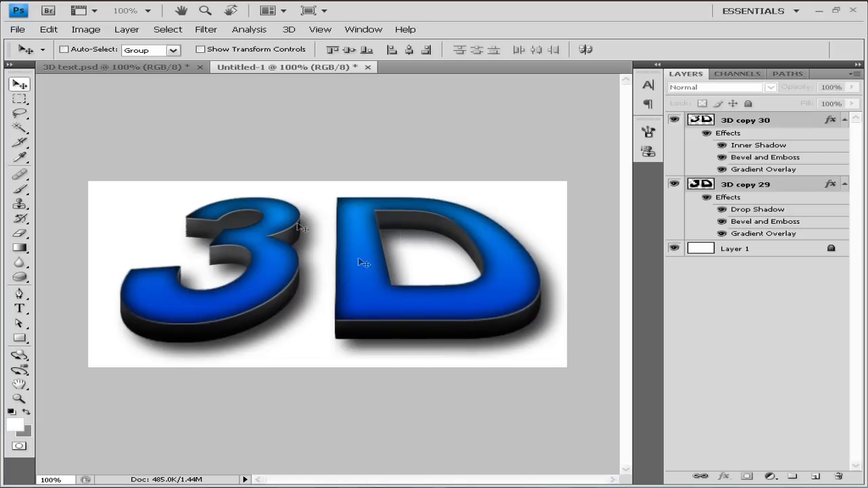
Compare the finished text in Untitled-1 with the reference text in 3D text.psd, ending on Untitled-1.
{"action": "left_click", "coordinate": [141, 68]}
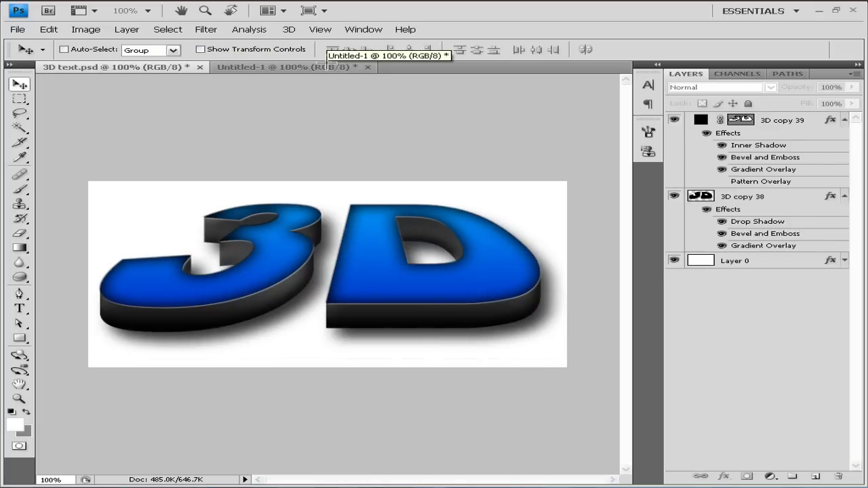
{"action": "left_click", "coordinate": [298, 68]}
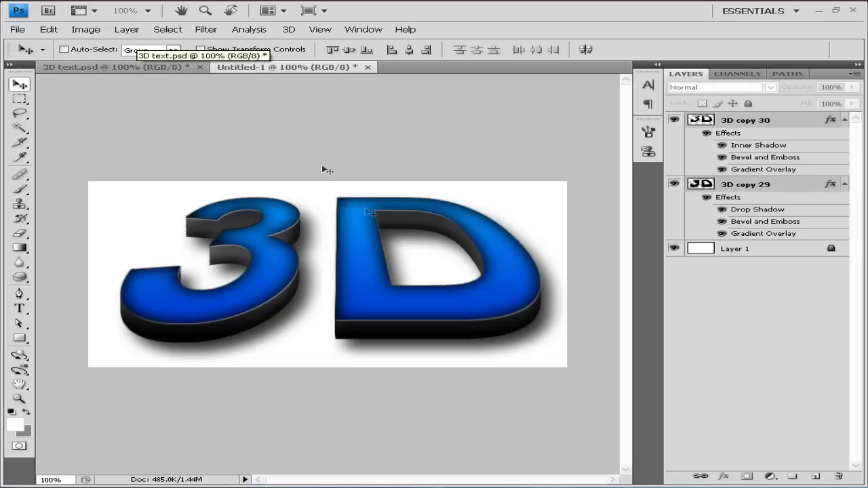
{"action": "left_click", "coordinate": [148, 65]}
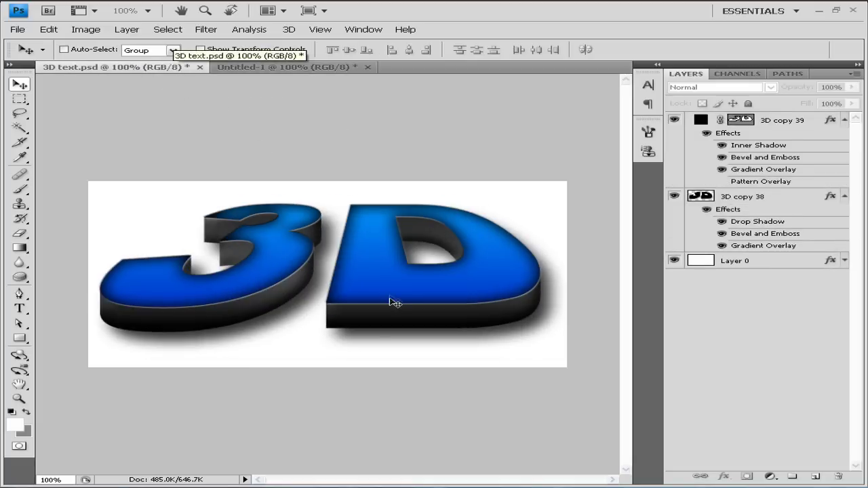
{"action": "left_click", "coordinate": [295, 66]}
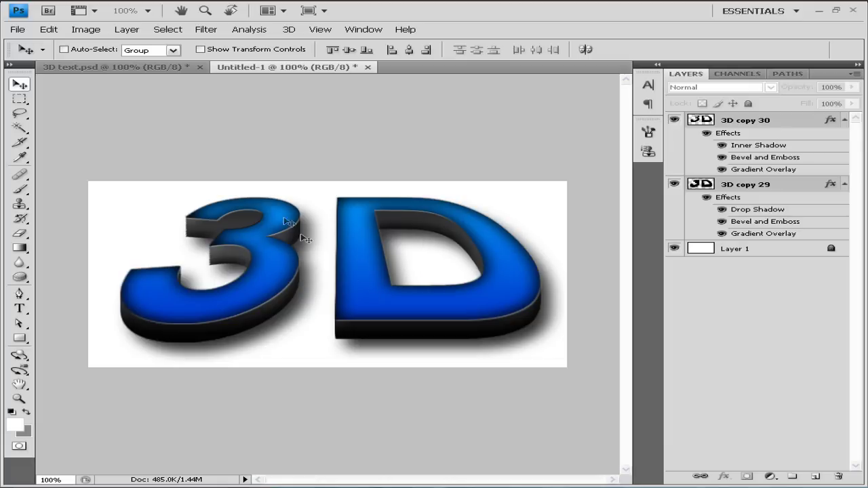
{"action": "left_click", "coordinate": [163, 67]}
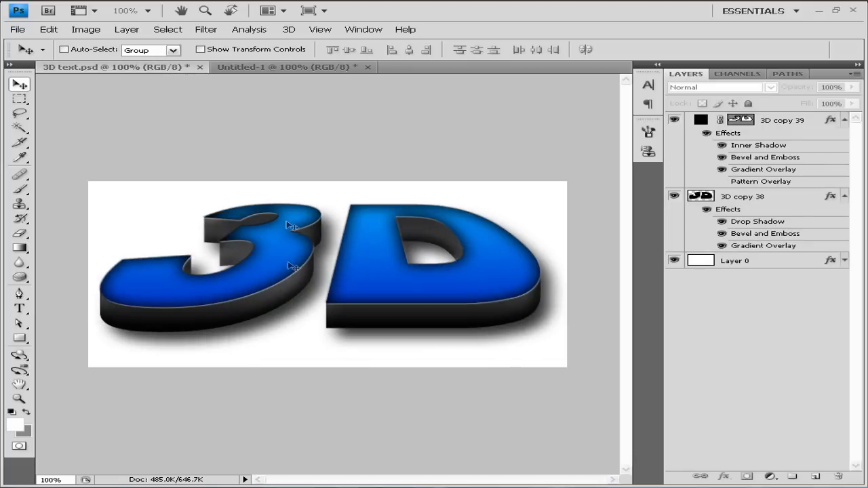
{"action": "left_click", "coordinate": [284, 67]}
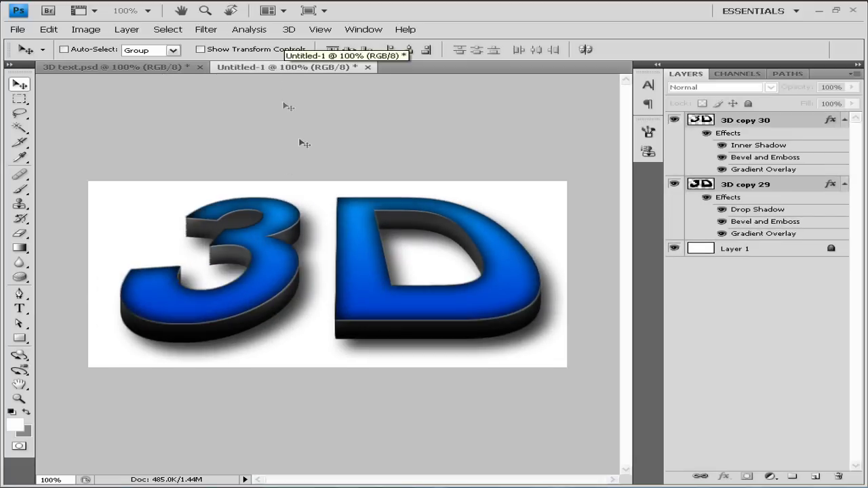